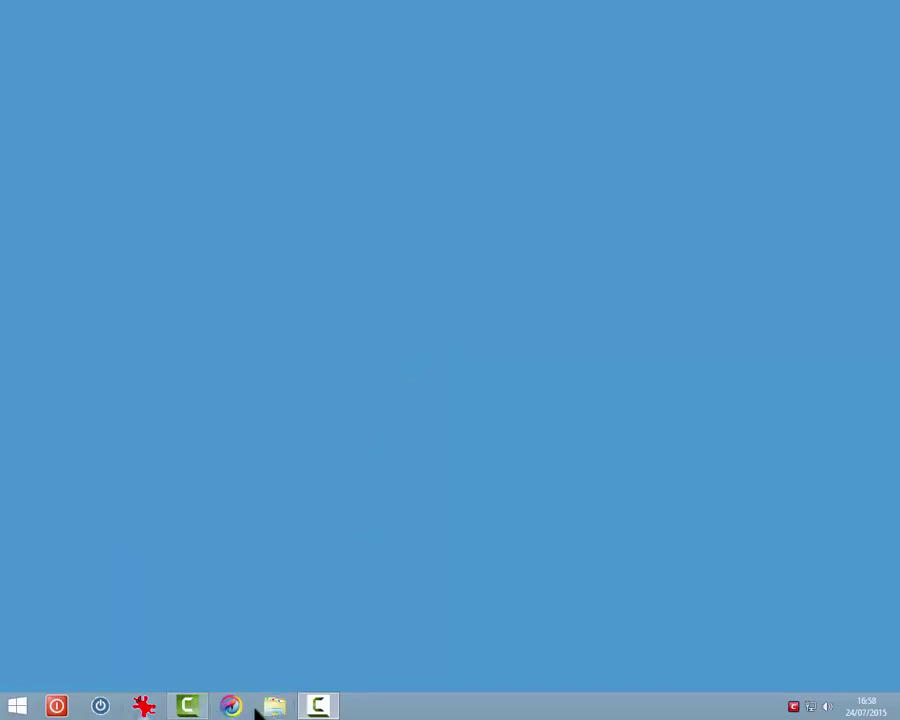
- Move the File Explorer shortcut ahead of the browser shortcut on the taskbar, and check that it opens a window
left_click_drag(278, 708, 237, 712)
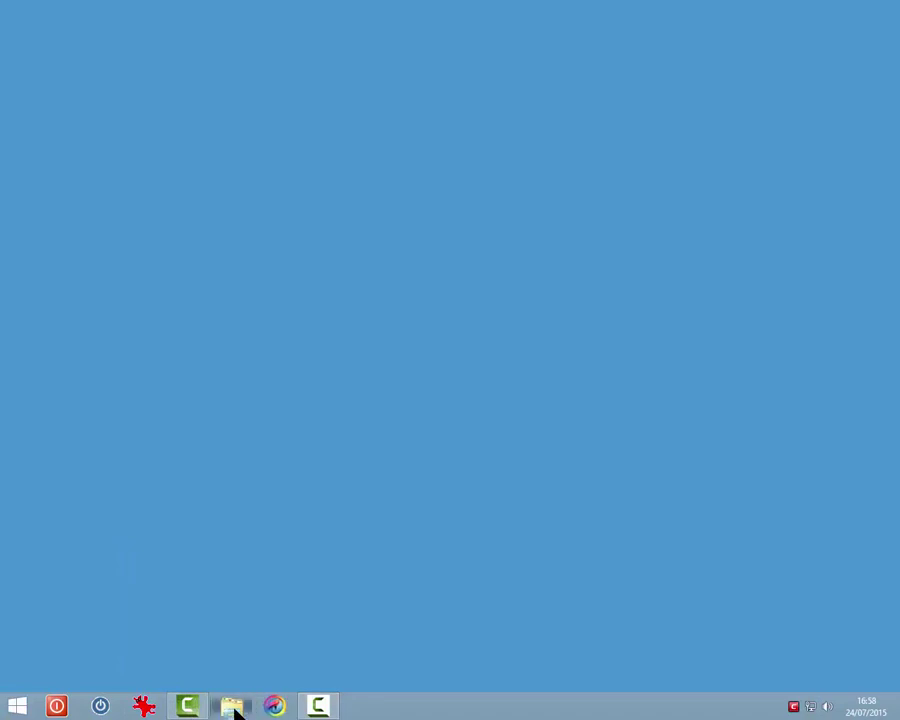
left_click(232, 707)
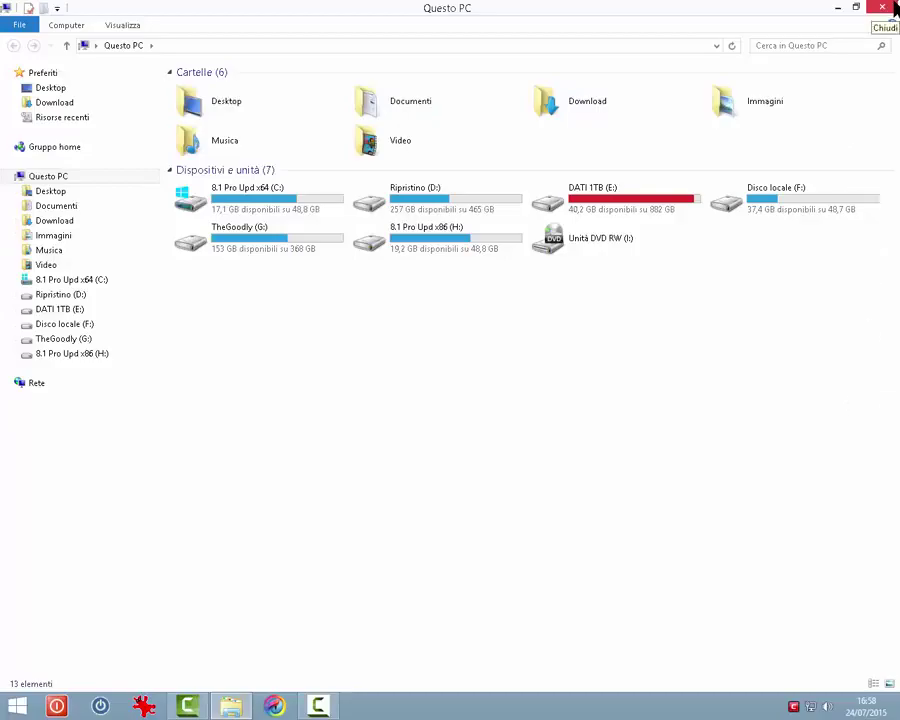
left_click(884, 8)
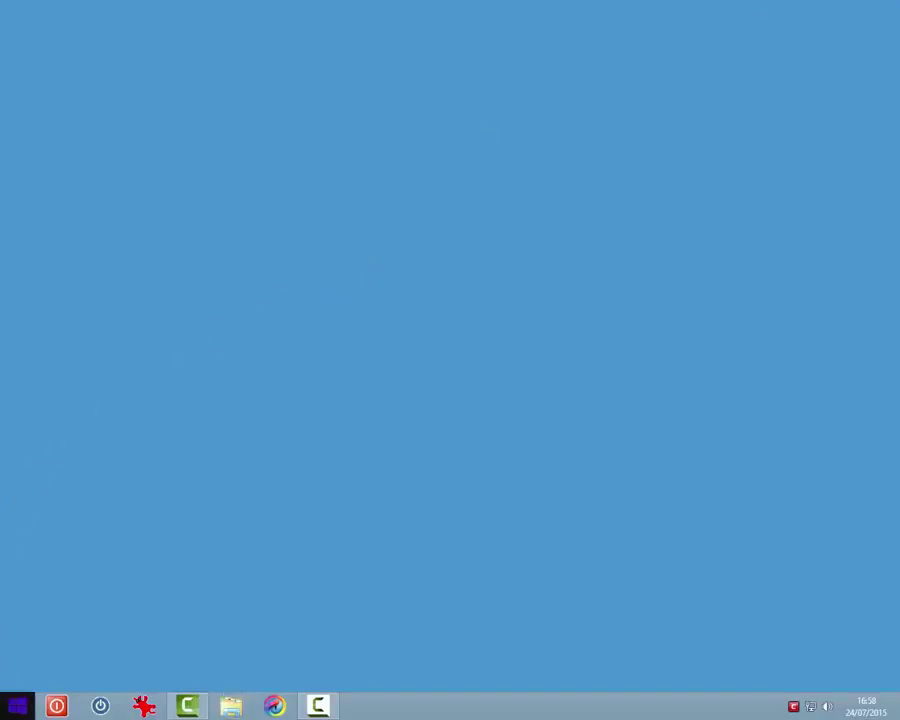
- Open two File Explorer windows, one through the Start shortcut Esplora file and one by running explorer
right_click(17, 706)
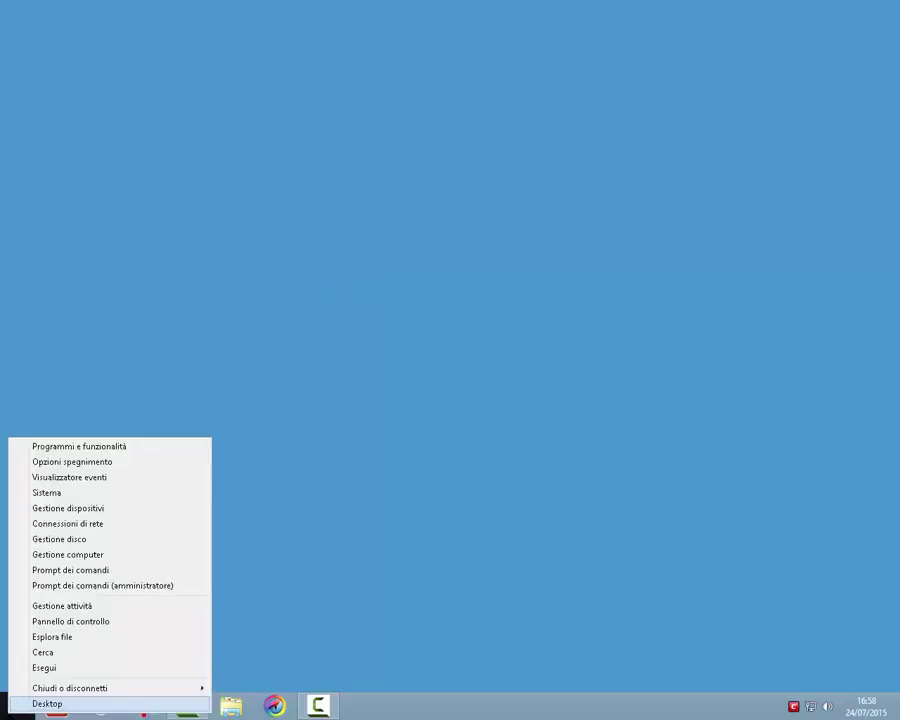
left_click(49, 642)
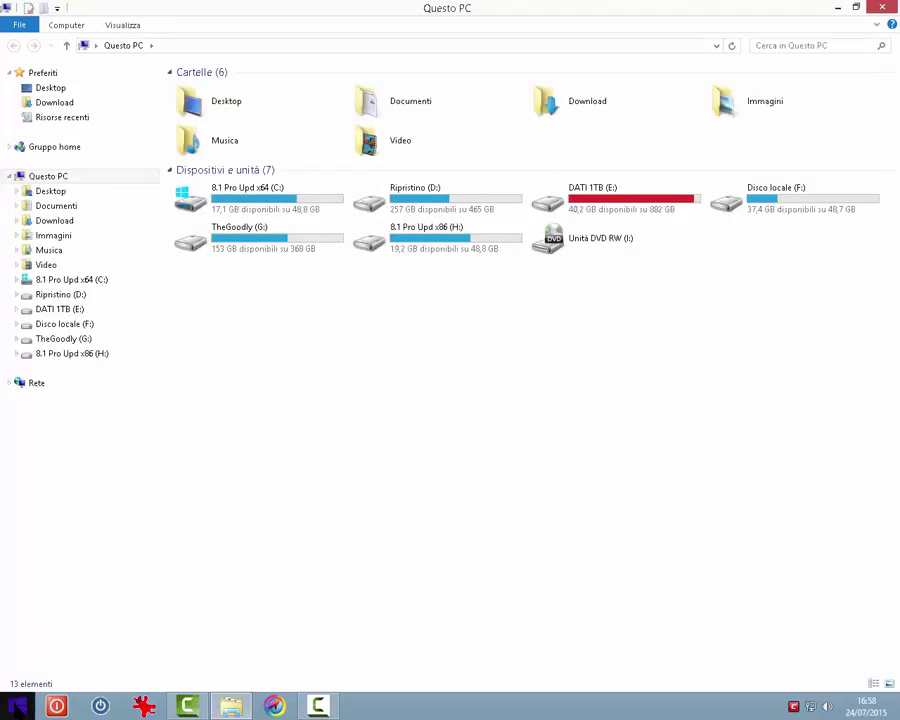
right_click(17, 706)
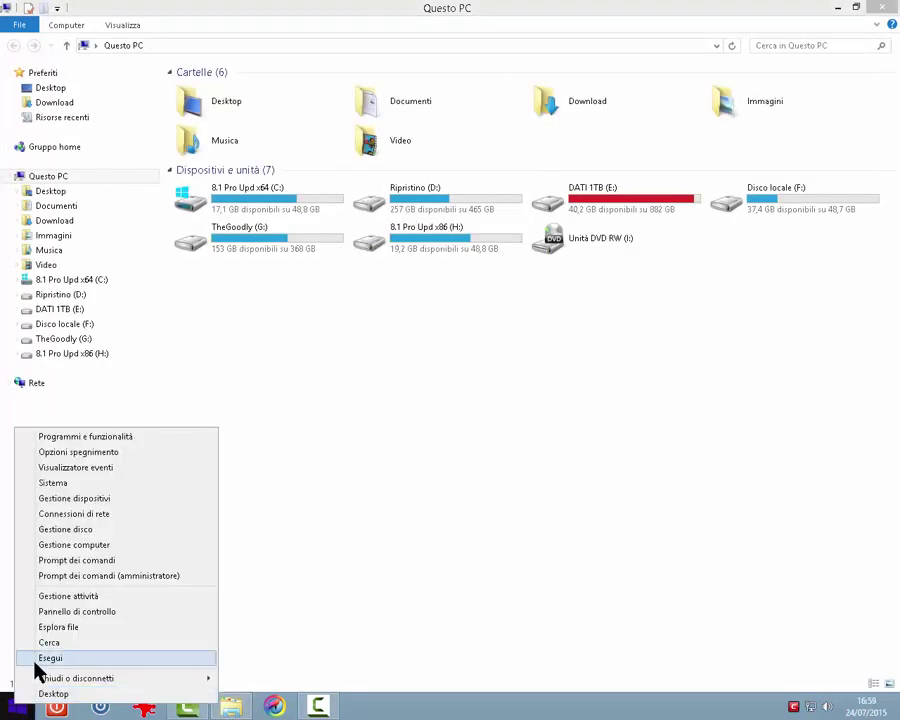
left_click(34, 658)
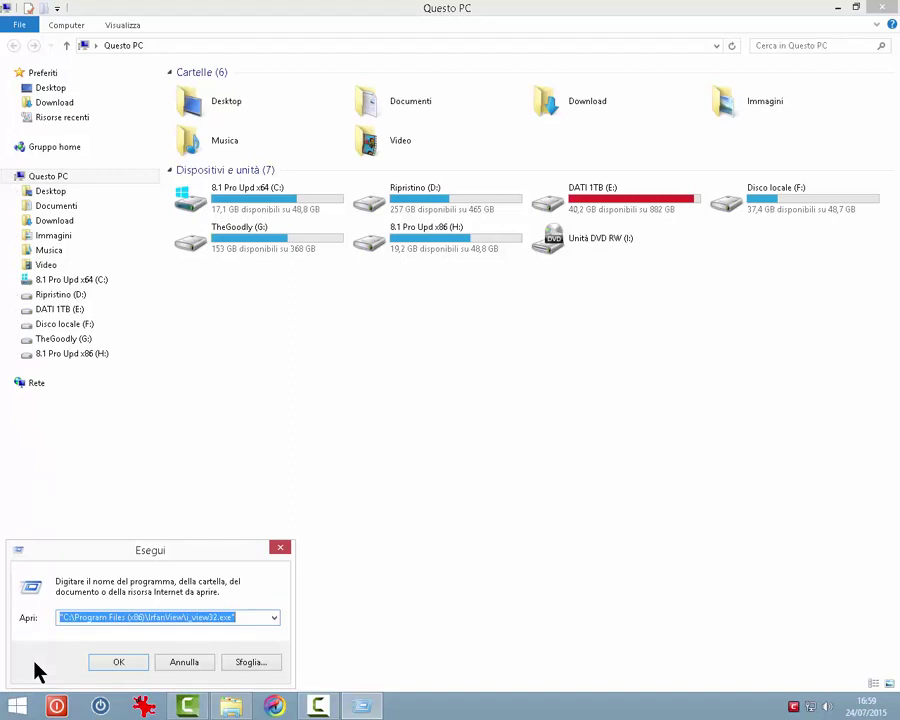
type("explor")
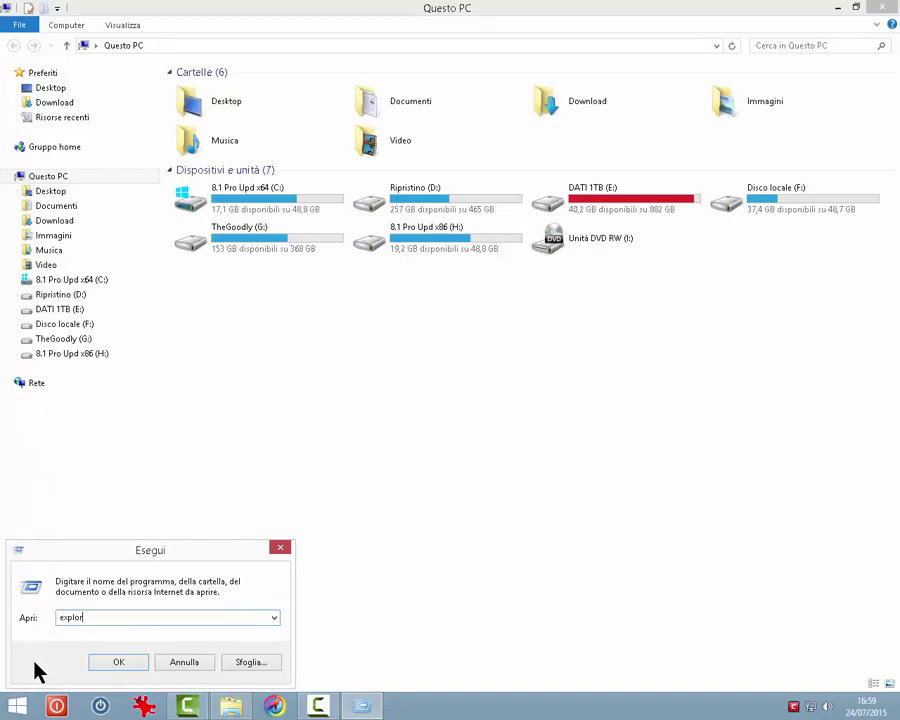
type("e")
key("Return")
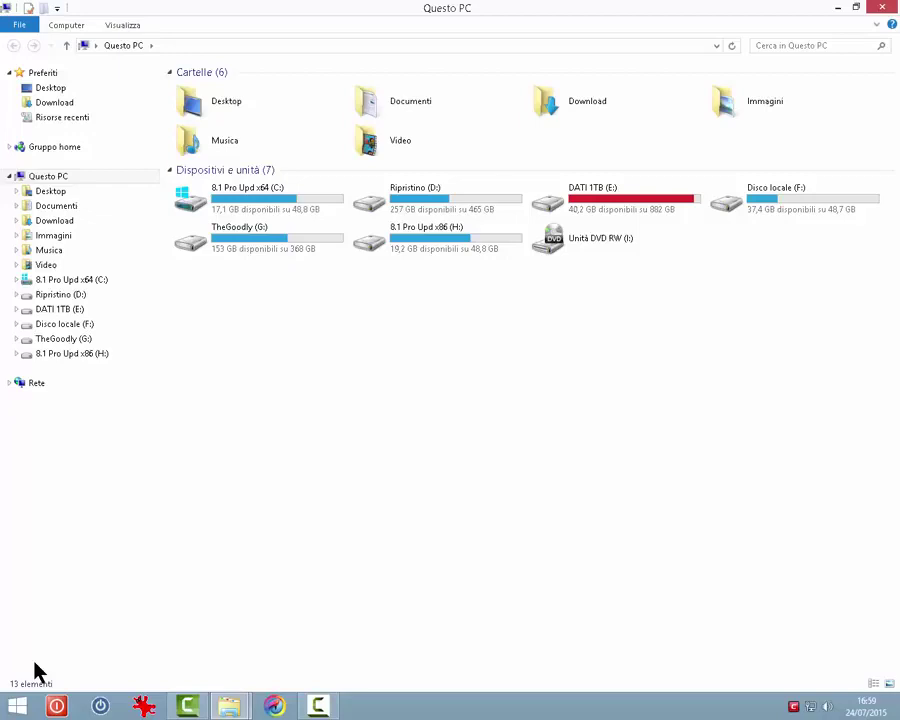
- Arrange the two File Explorer windows side by side and display drive C: in one of them
mouse_move(228, 706)
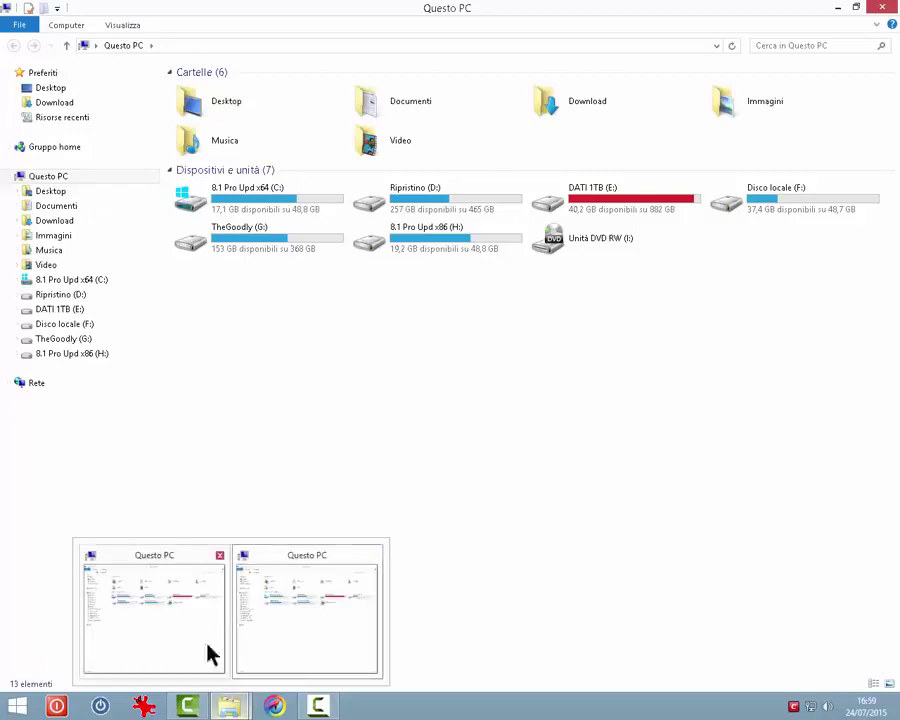
right_click(538, 711)
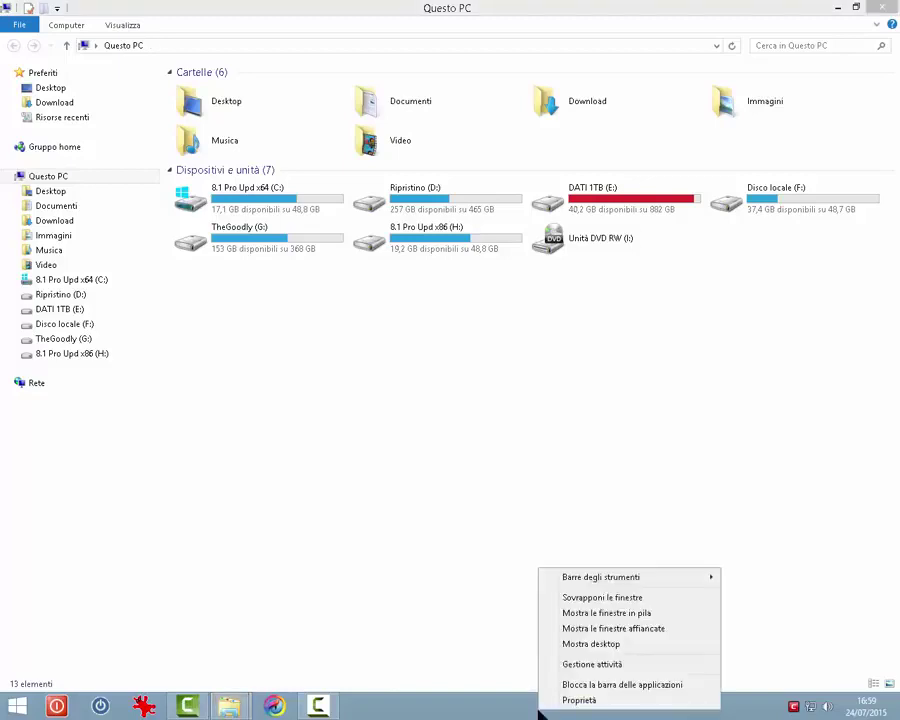
left_click(579, 630)
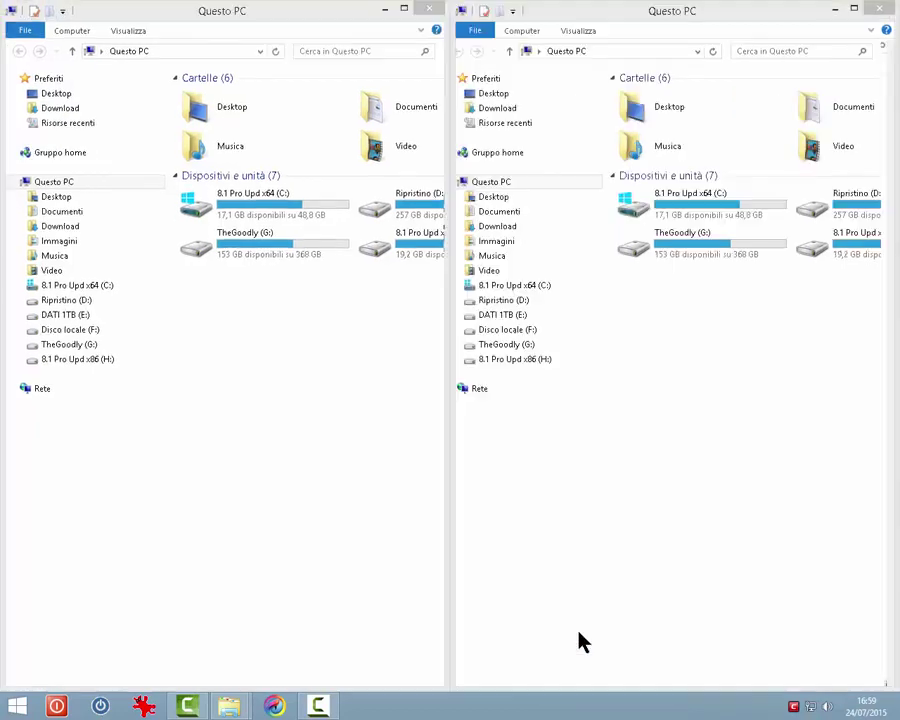
left_click(76, 287)
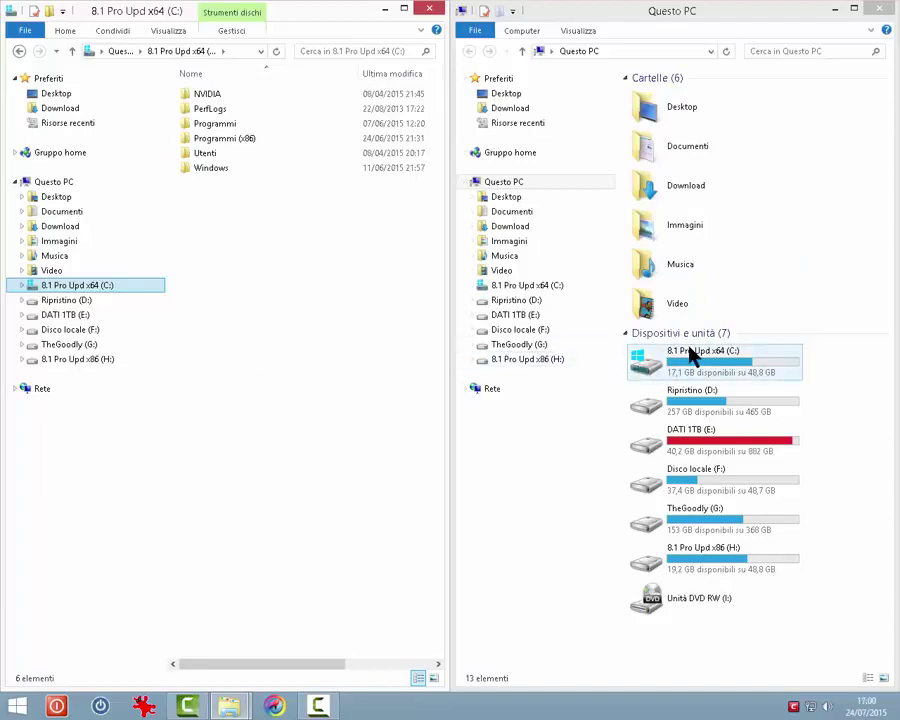
- Close both File Explorer windows
left_click(881, 8)
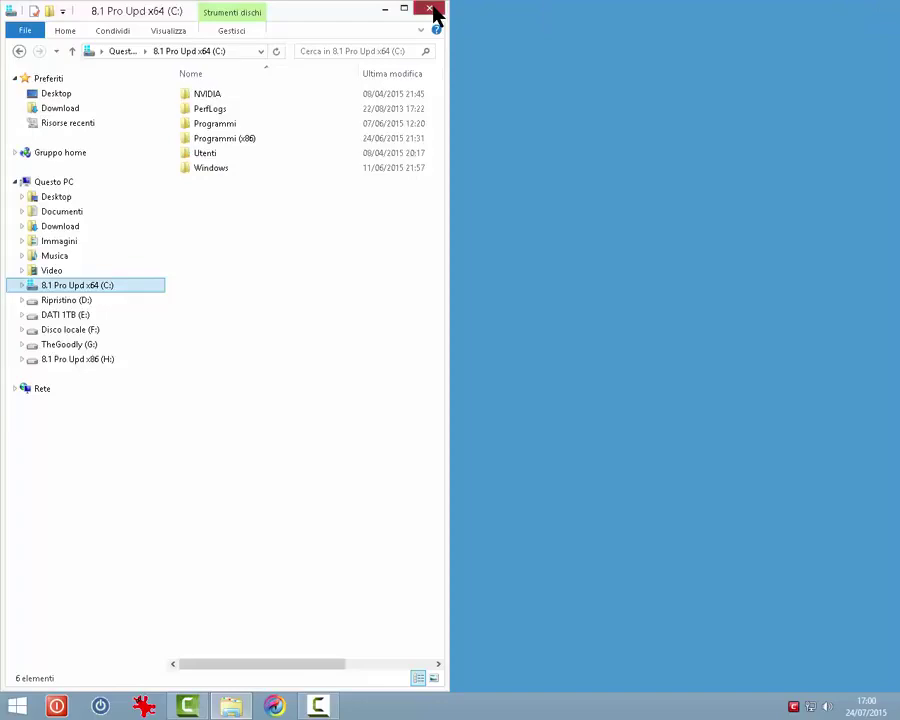
left_click(430, 10)
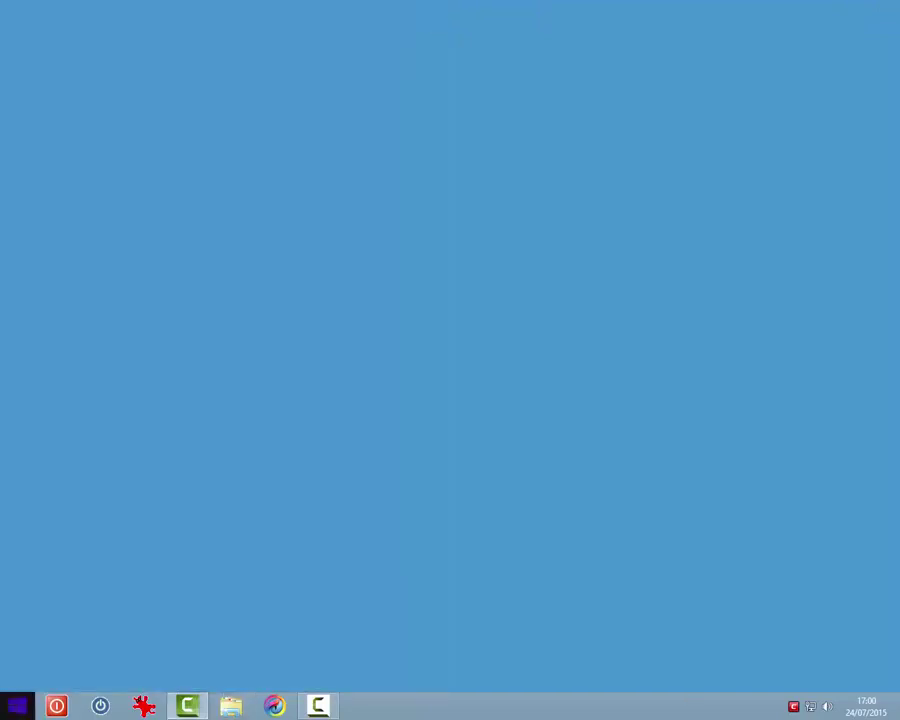
- Check the available options for Esplora file and Questo PC among the Sistema Windows apps
left_click(17, 706)
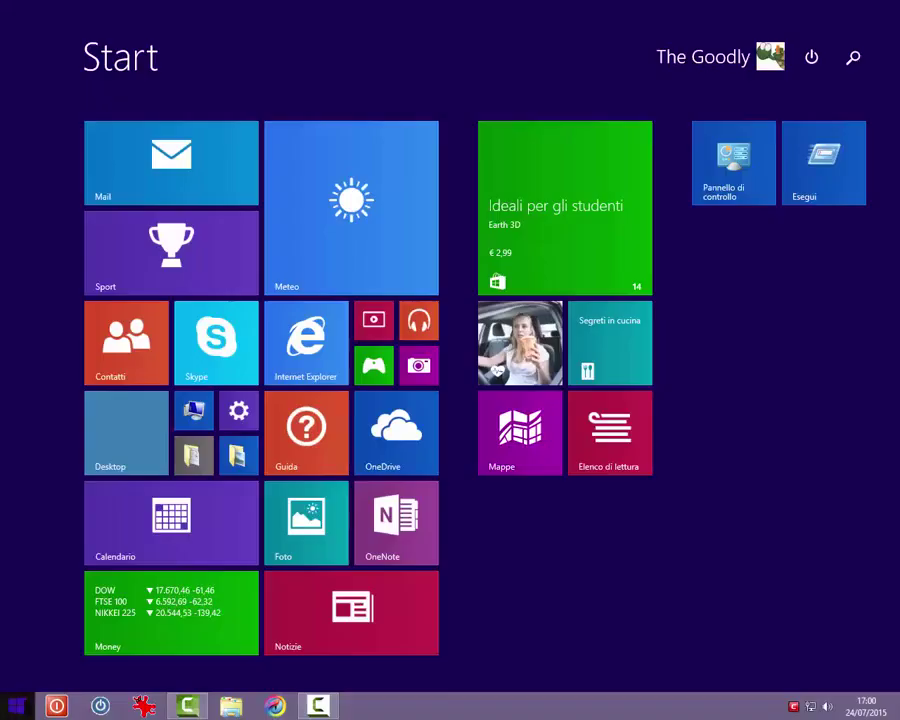
left_click(94, 684)
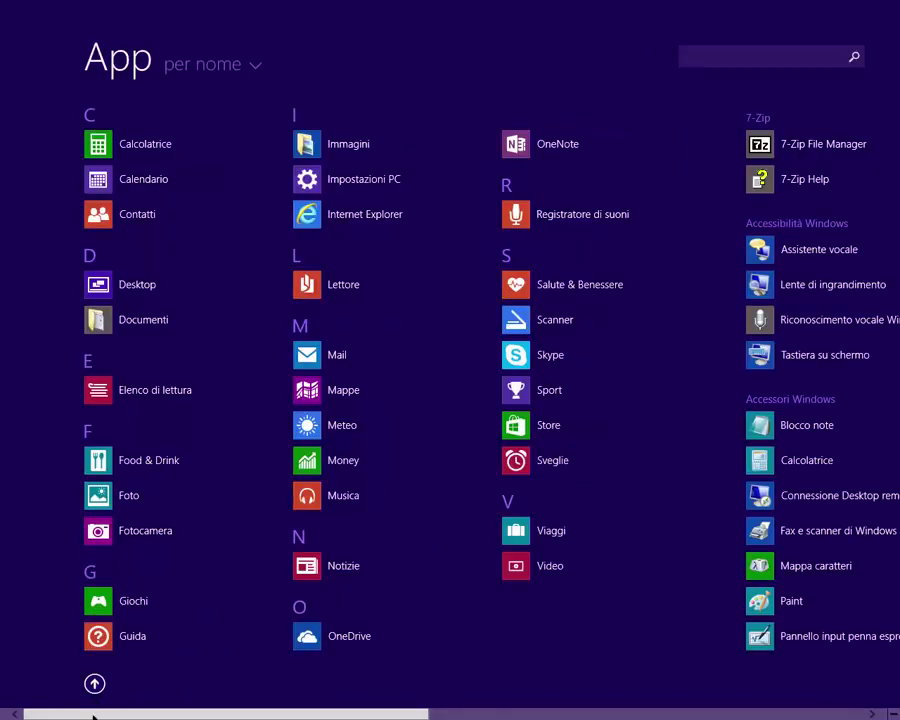
scroll(92, 716, "down", 5)
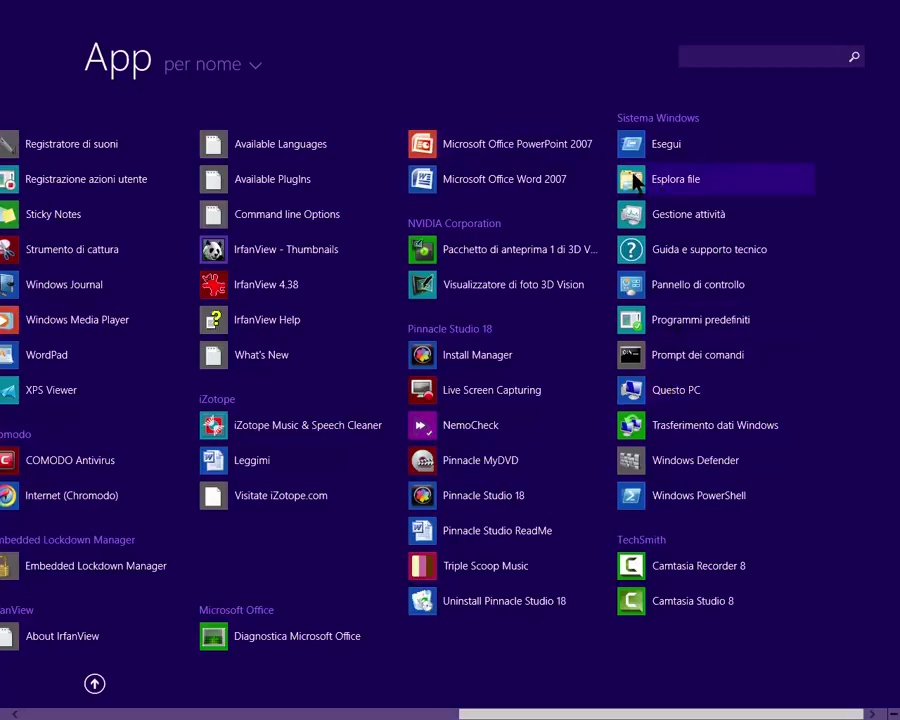
right_click(636, 180)
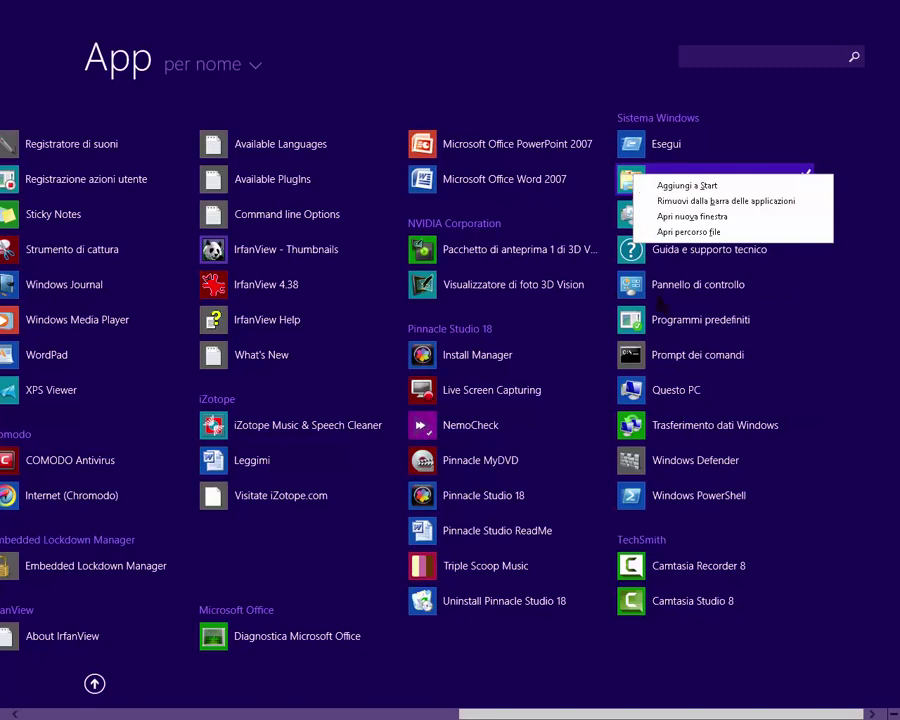
right_click(678, 396)
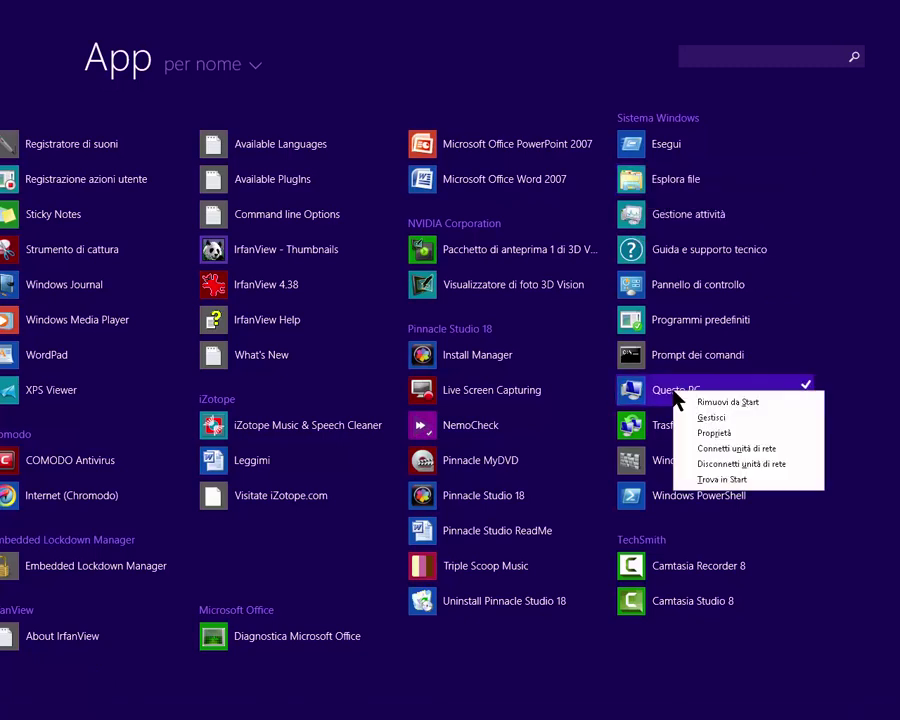
right_click(646, 180)
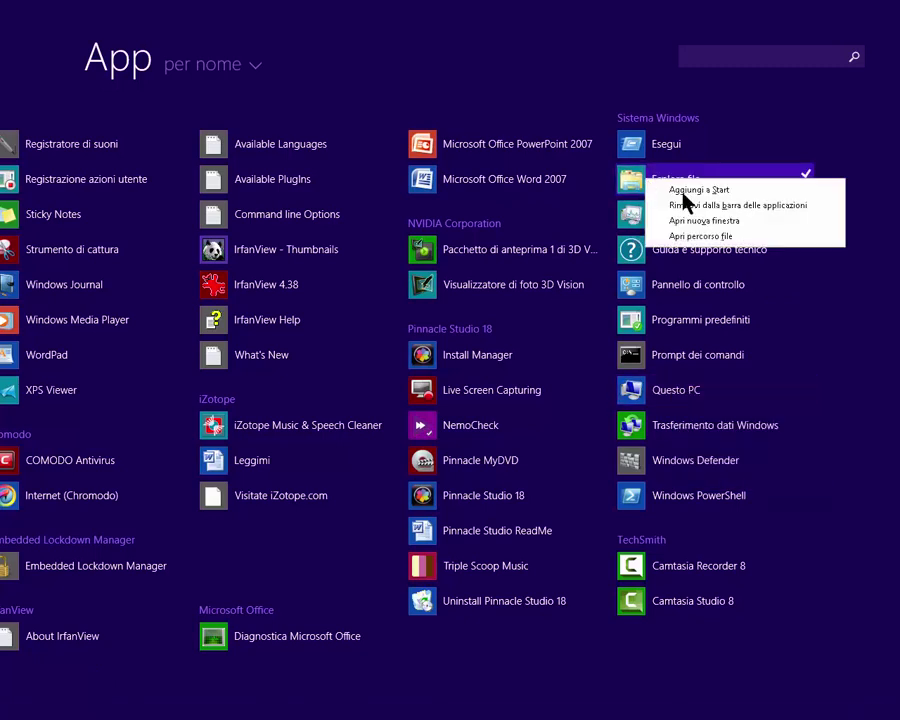
left_click(670, 394)
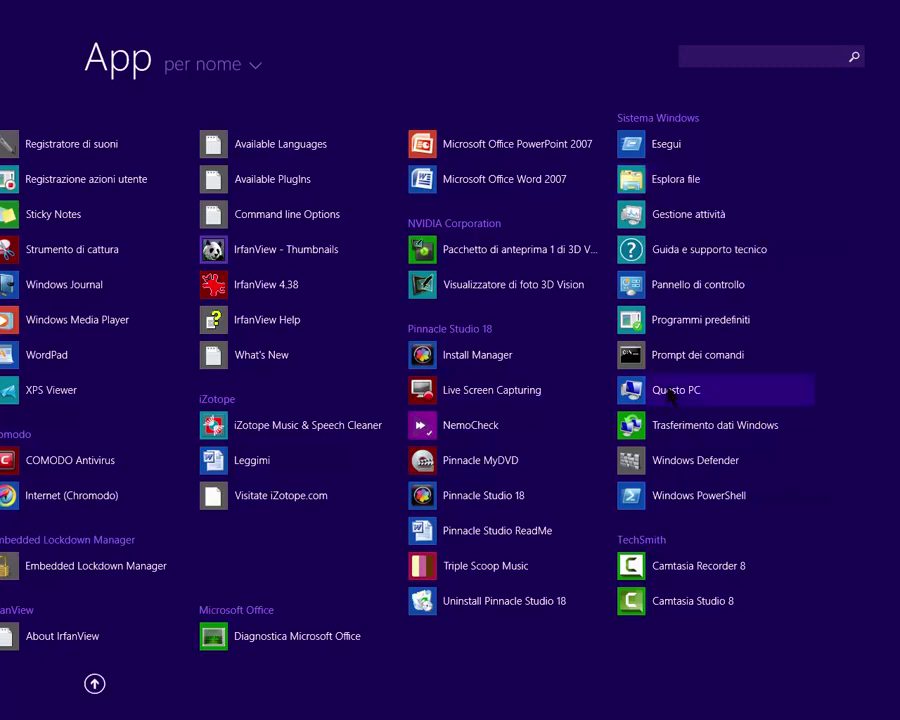
- Open Questo PC from the list of all apps, maximize its window and close it
left_click(664, 388)
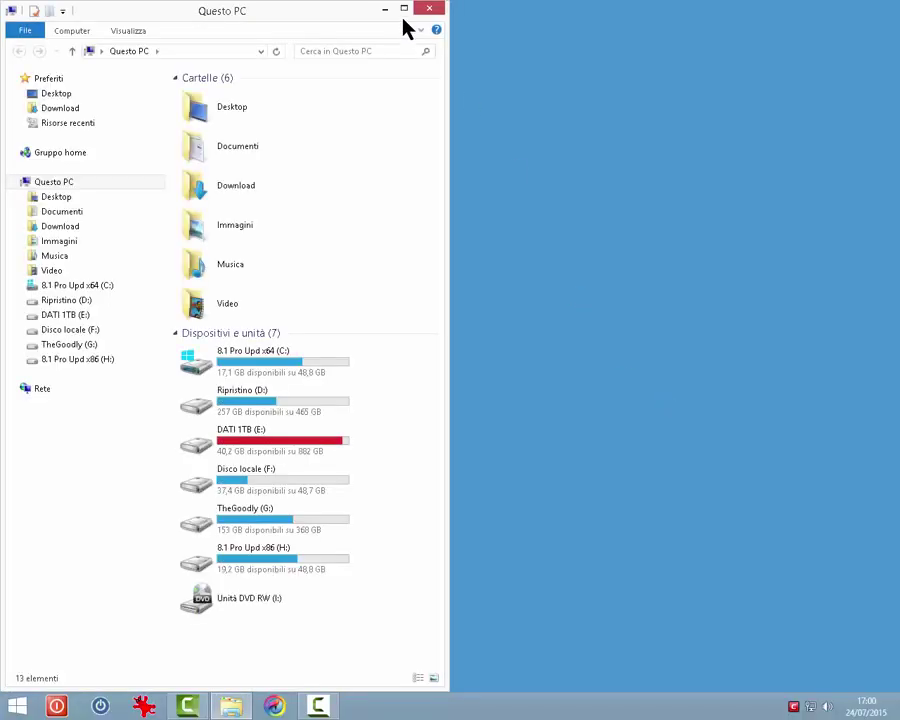
left_click(404, 10)
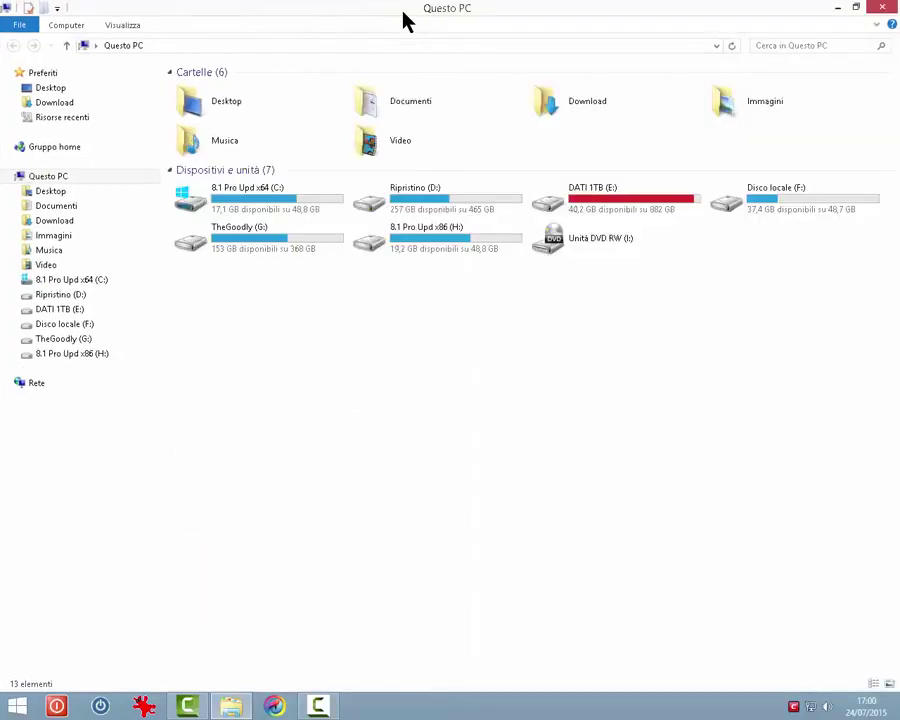
left_click(882, 8)
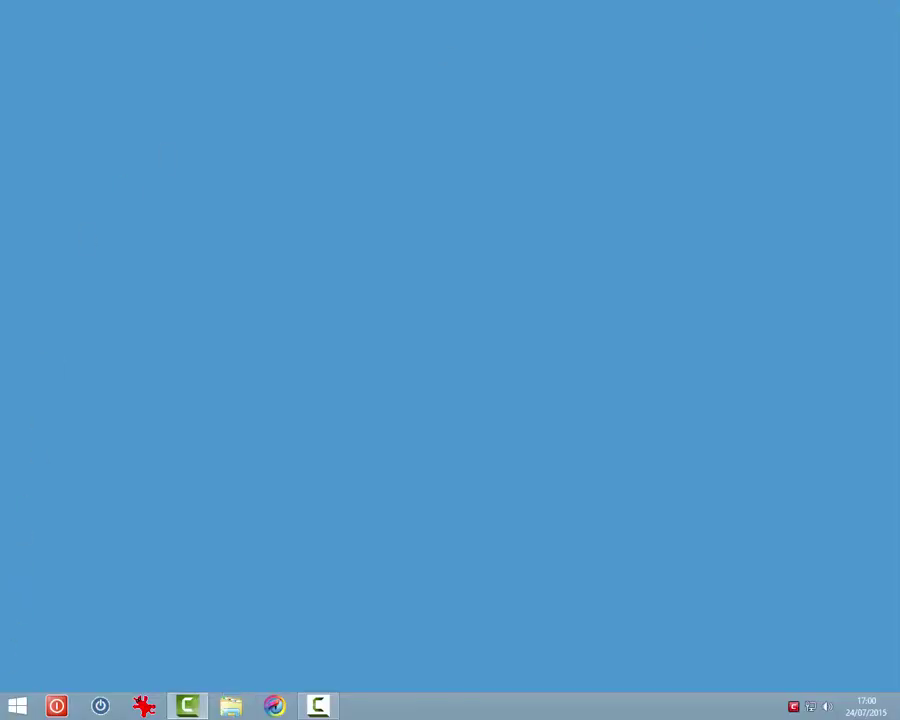
- Search the Start screen for "esplora file" and open File Explorer from the results
left_click(16, 706)
left_click(855, 57)
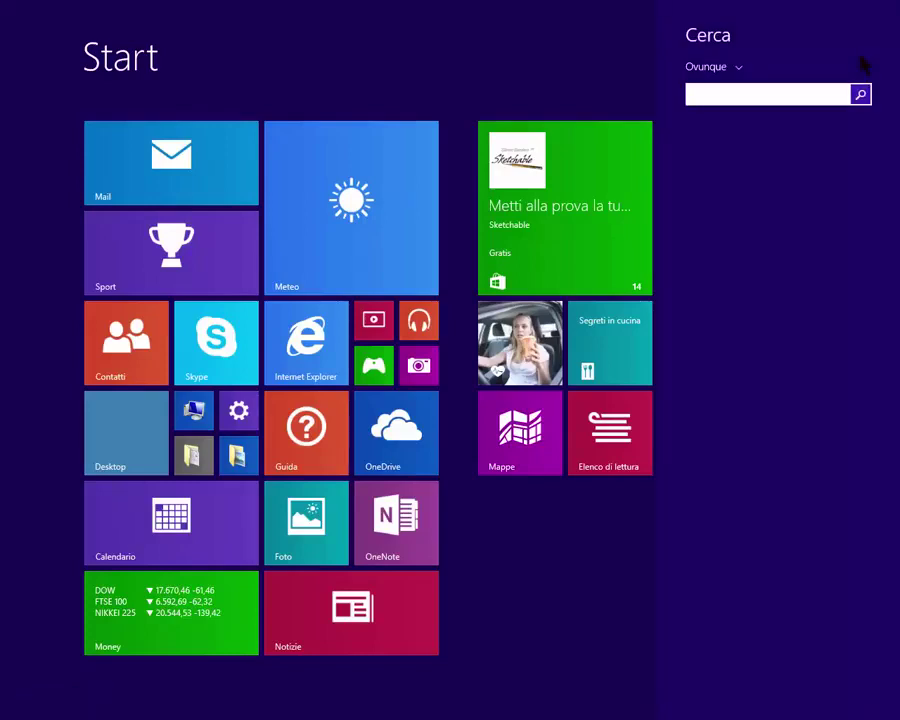
type("esplora file")
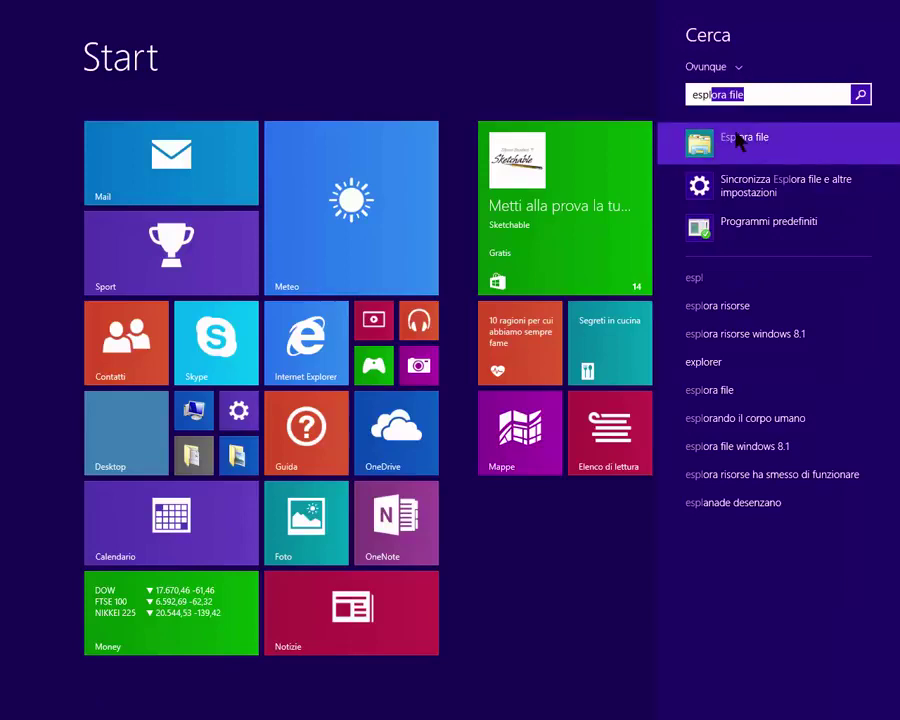
left_click(738, 141)
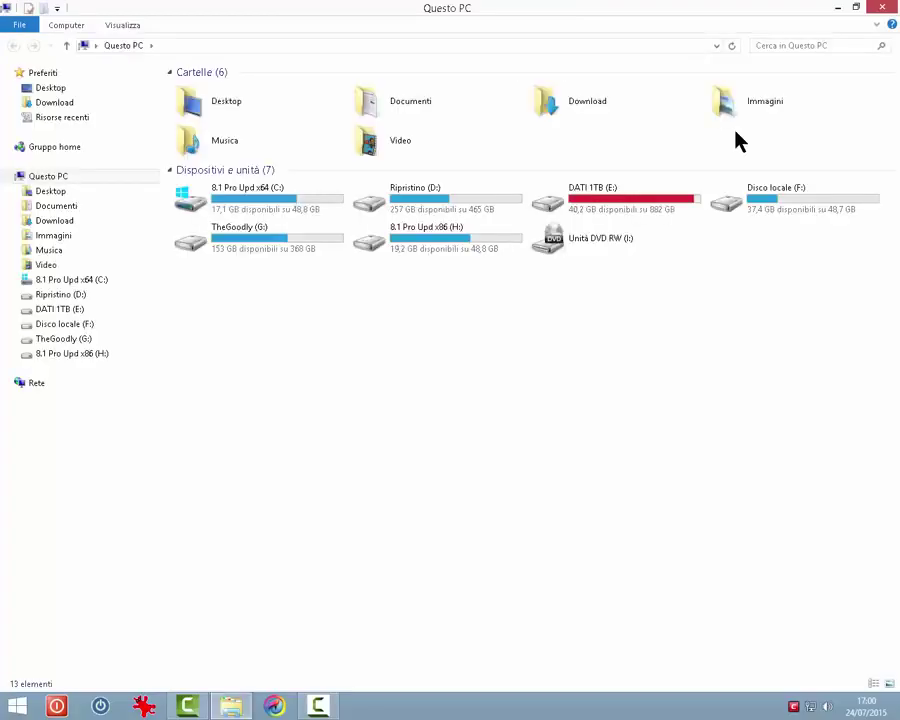
- Open drive C: and view the disk management tools offered for it
left_click(57, 284)
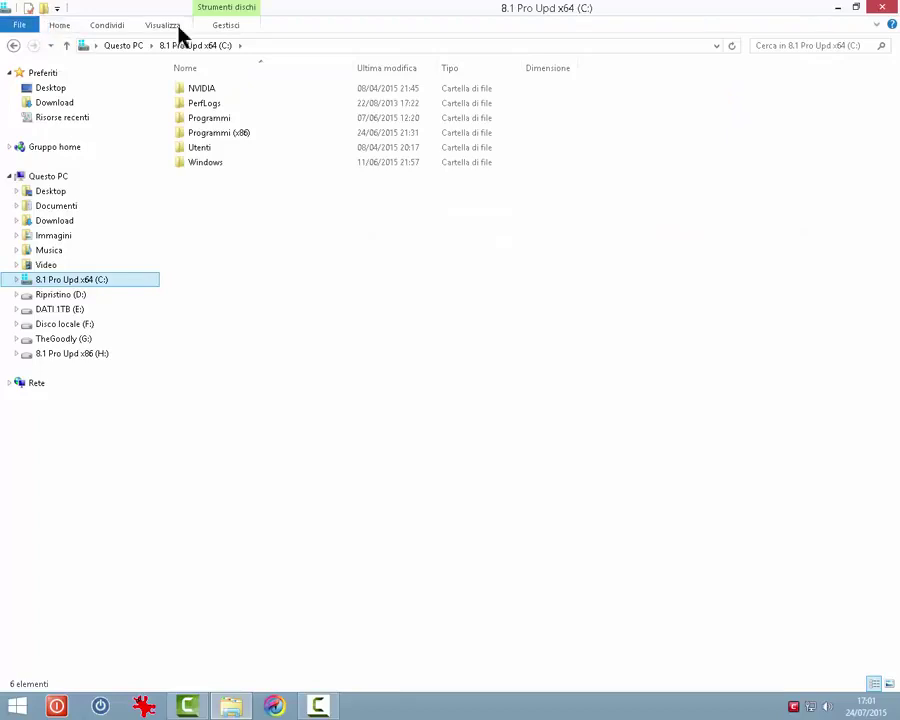
left_click(226, 25)
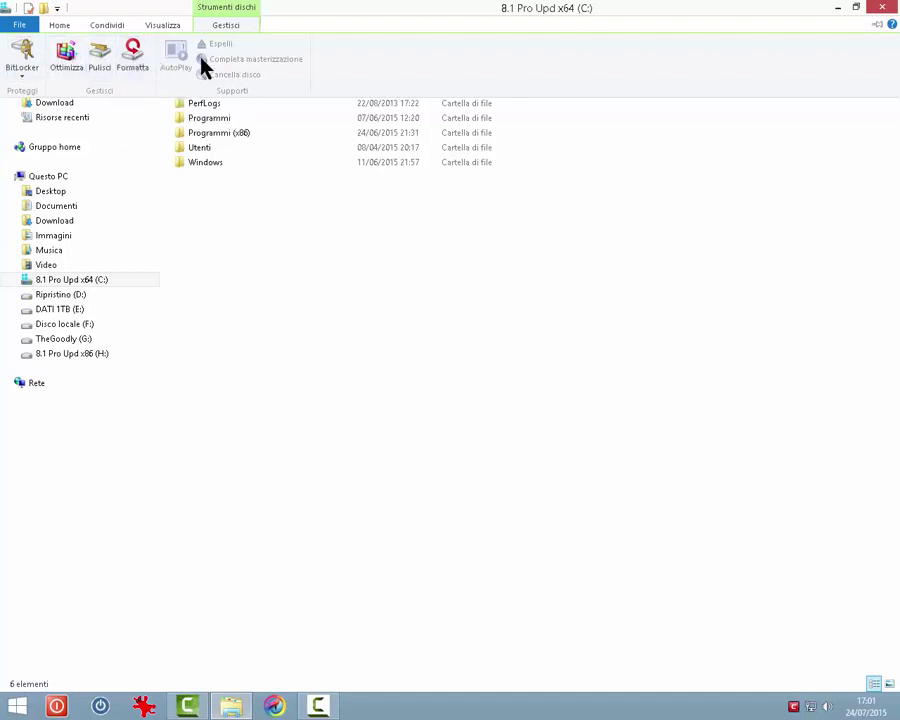
left_click(204, 176)
- Open the Windows folder on drive C: and view the application tools for winhlp32.exe
double_click(204, 166)
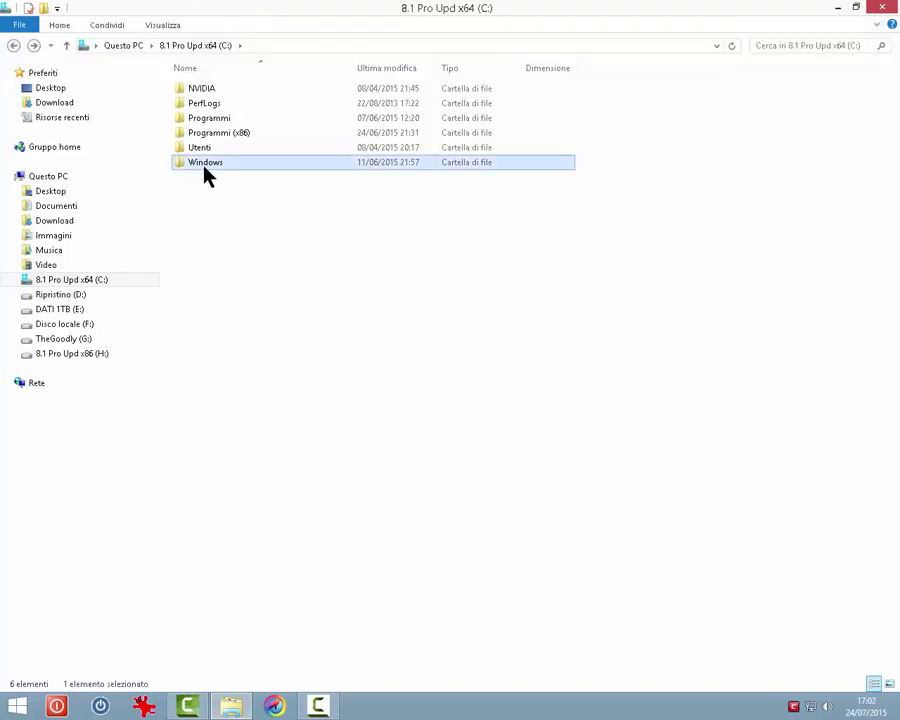
scroll(206, 174, "down", 19)
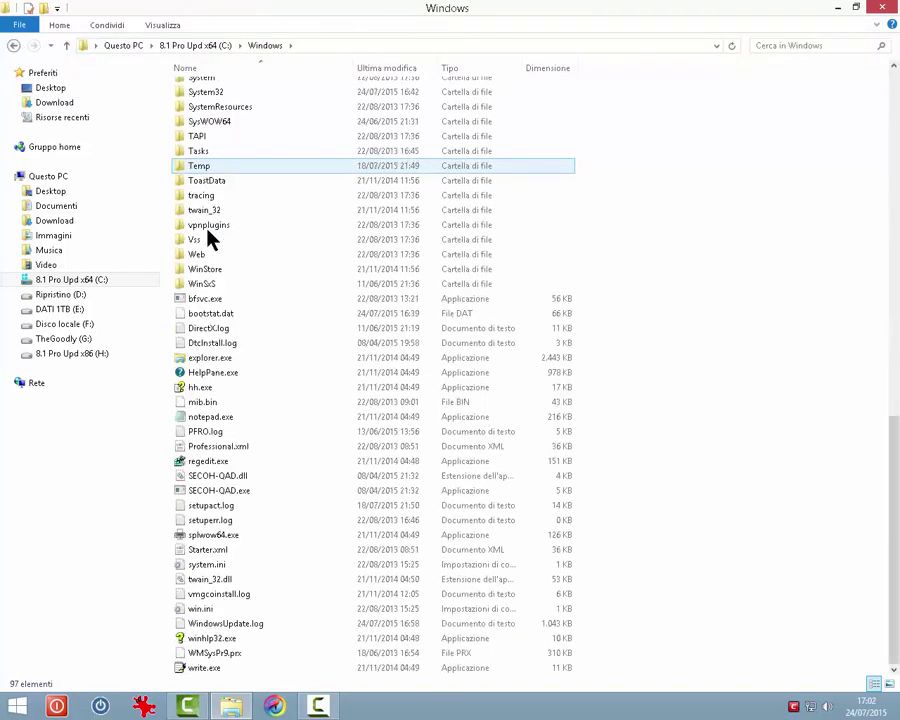
left_click(211, 643)
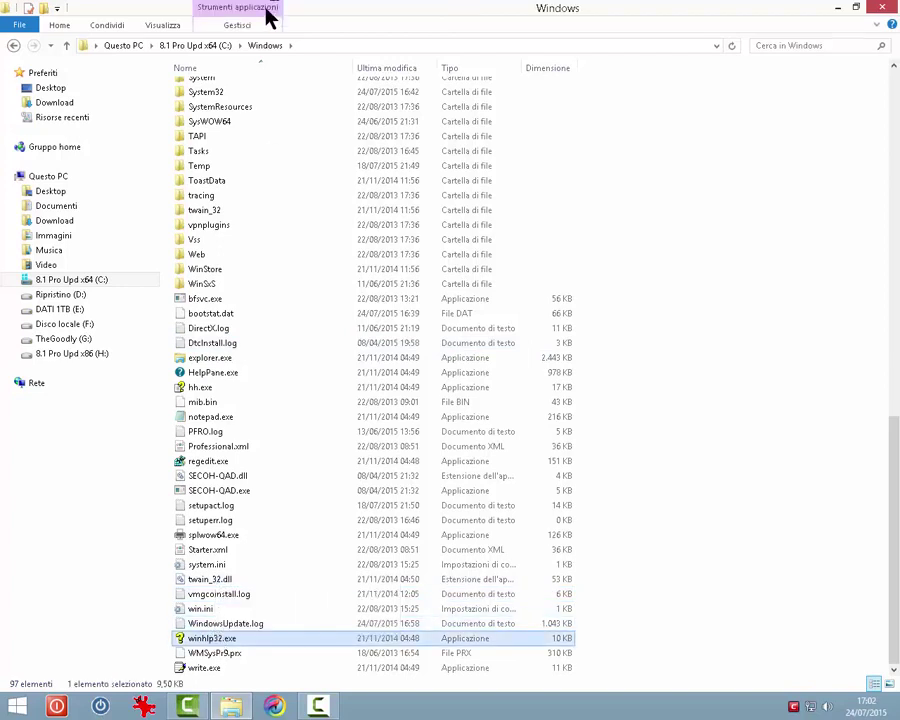
left_click(237, 30)
- Apply the Dettagli layout to the Windows folder's contents and go through its files
left_click(160, 28)
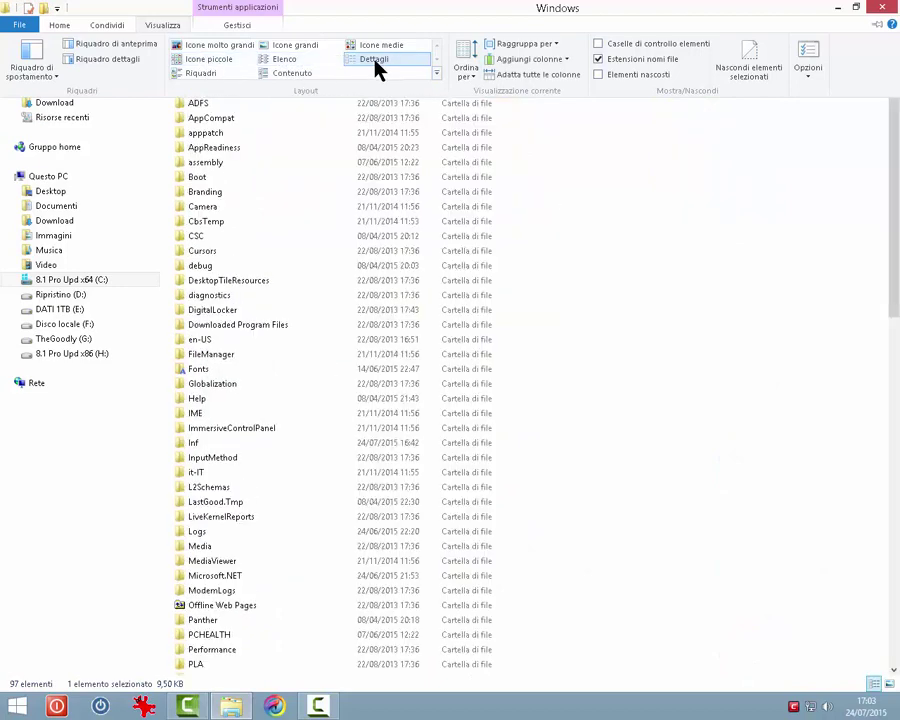
left_click(373, 61)
scroll(318, 296, "down", 18)
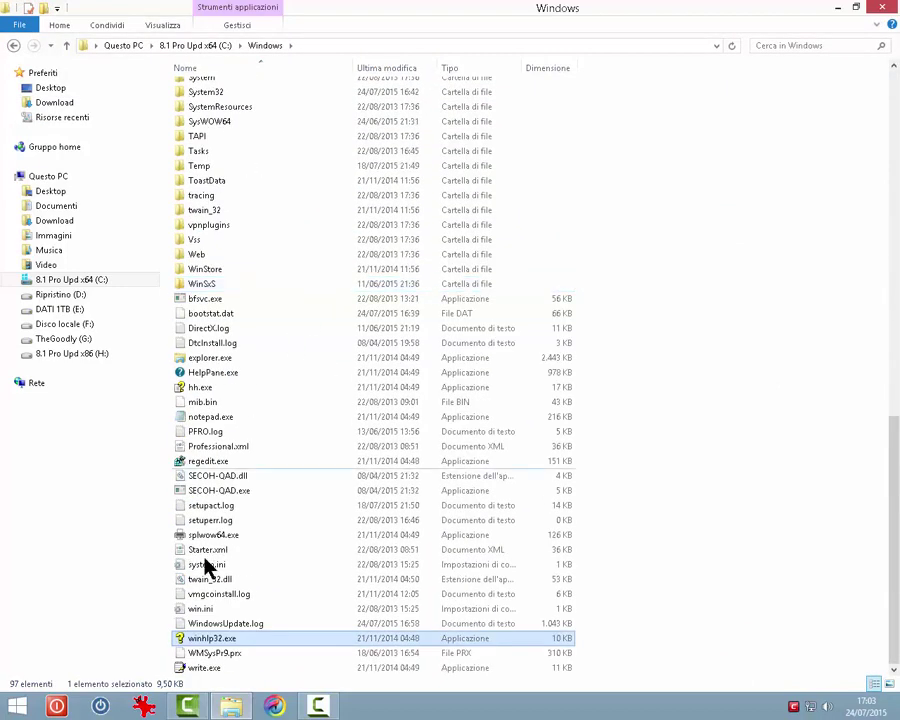
- Select notepad.exe in the Windows folder and view the Home, Condividi, Visualizza and Gestisci commands offered for it
left_click(210, 416)
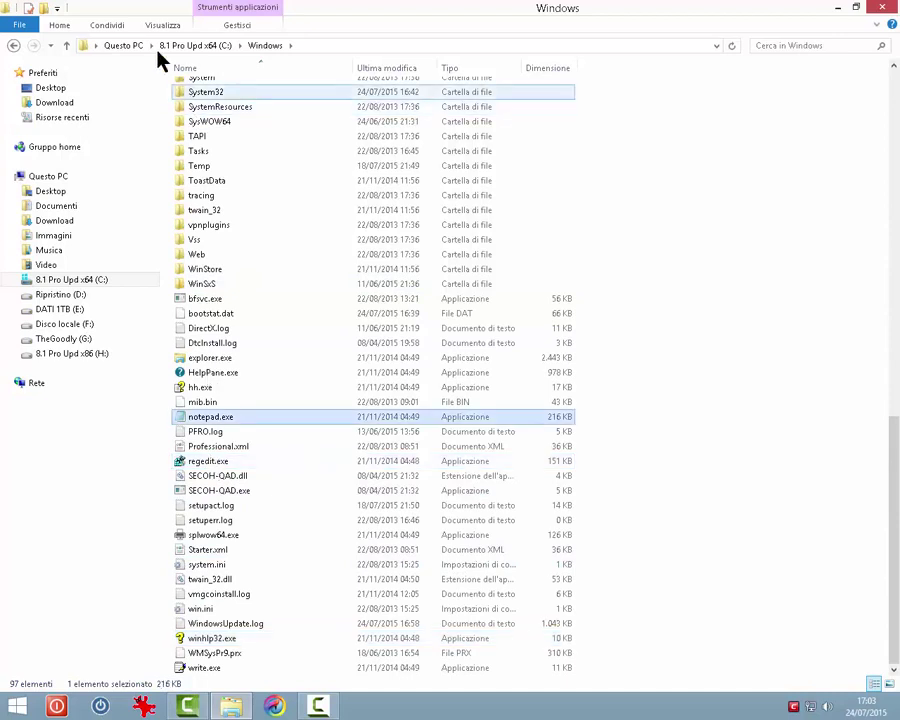
left_click(62, 27)
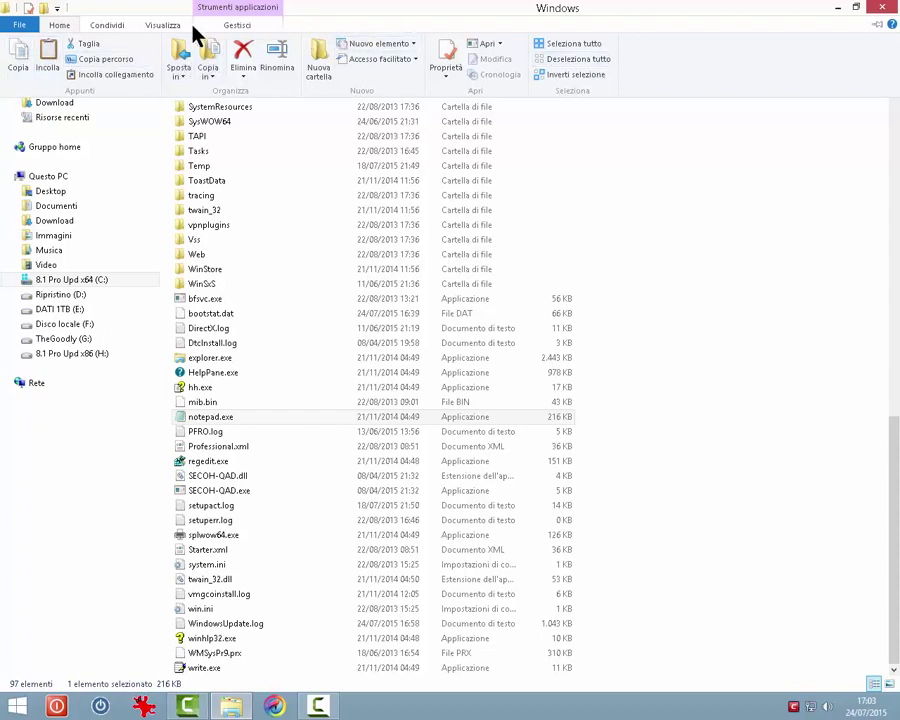
left_click(115, 28)
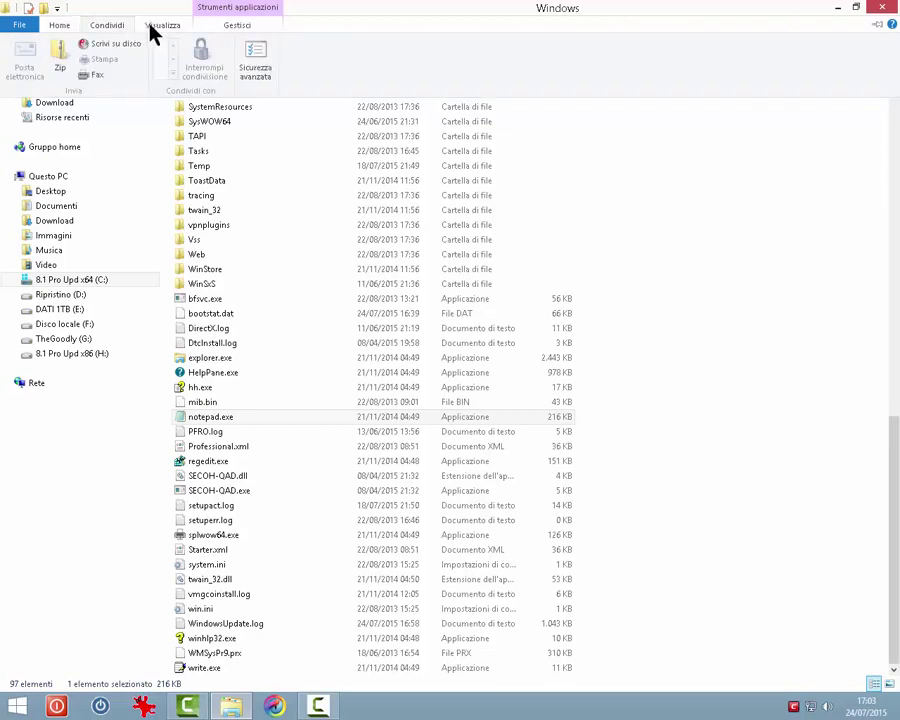
left_click(157, 30)
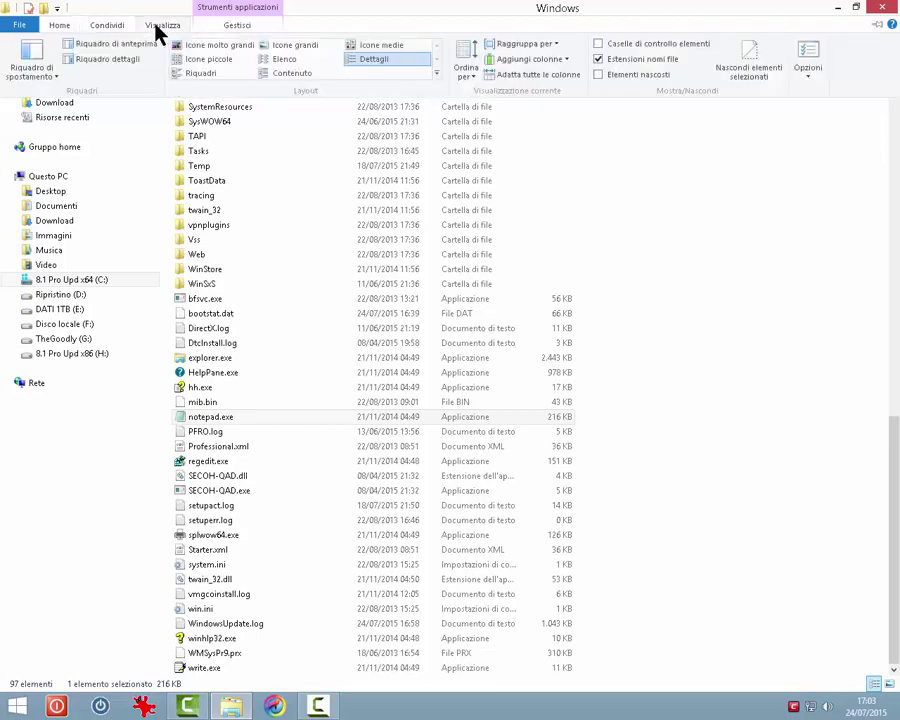
left_click(236, 28)
left_click(55, 34)
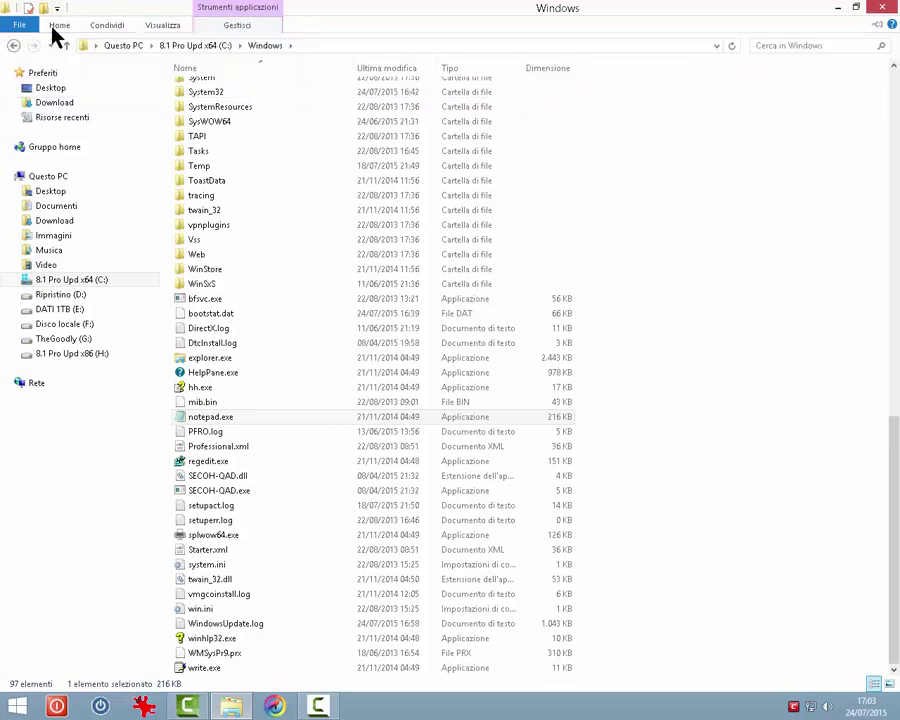
- Open the properties of notepad.exe, view its Dettagli information and cancel without changes
left_click(57, 27)
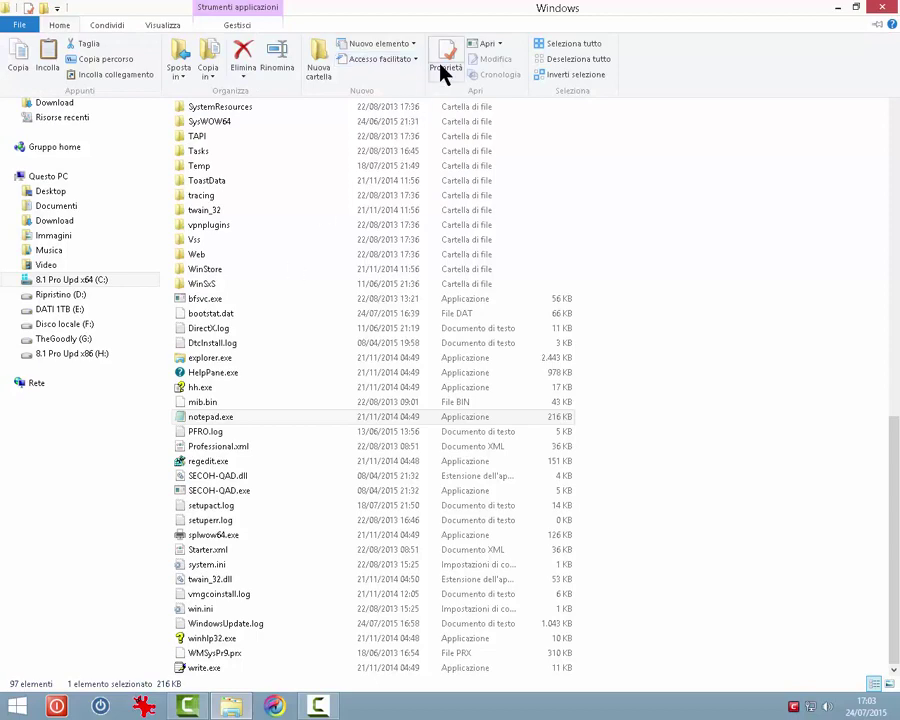
left_click(443, 75)
left_click(460, 92)
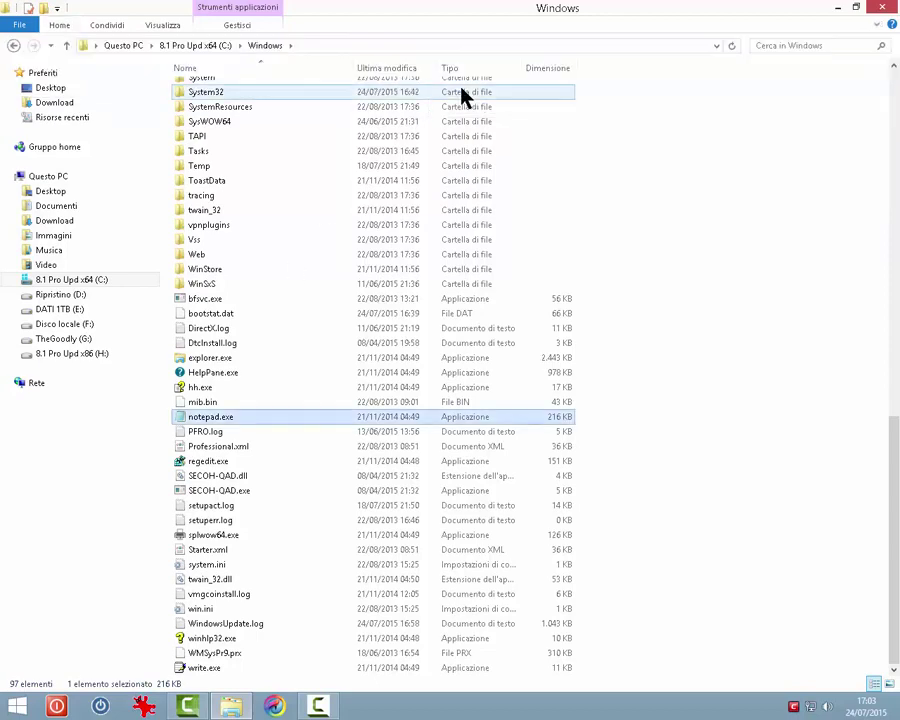
left_click(568, 123)
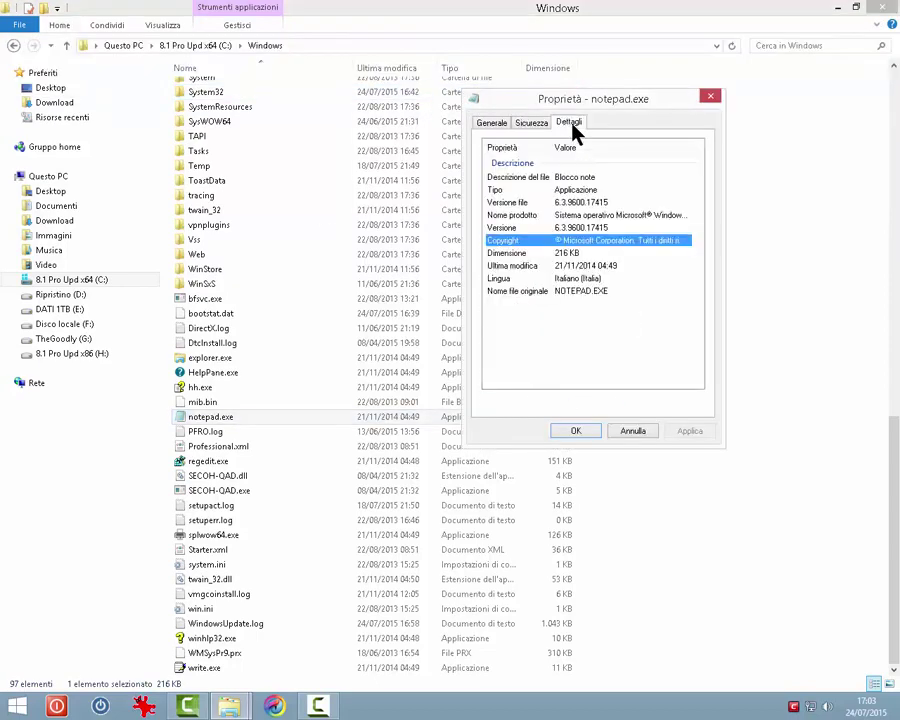
left_click(633, 433)
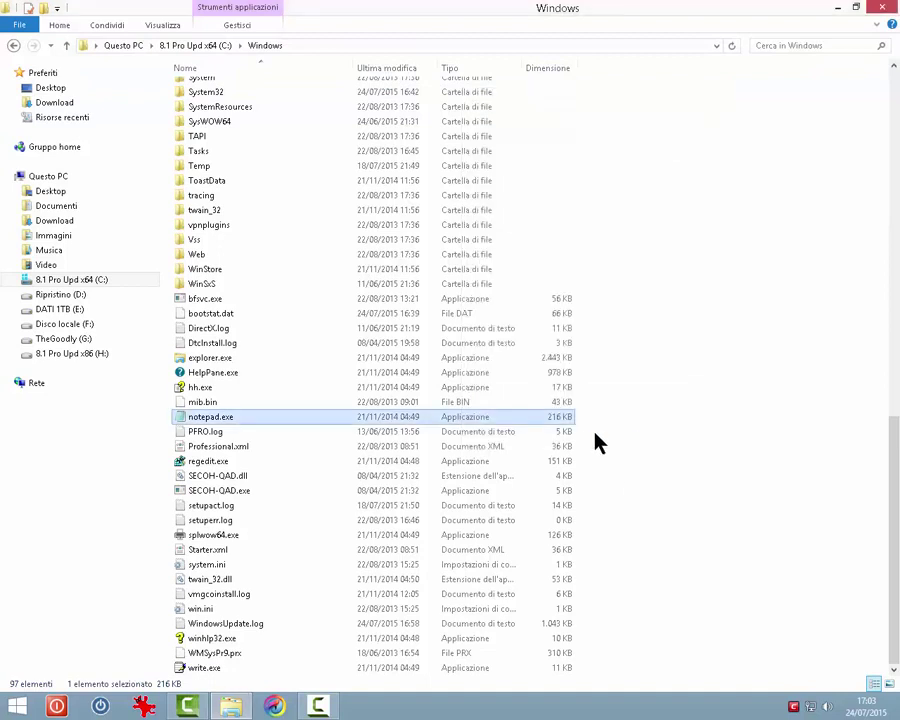
- Compare the context commands offered for notepad.exe, explorer.exe and DtcInstall.log
right_click(204, 423)
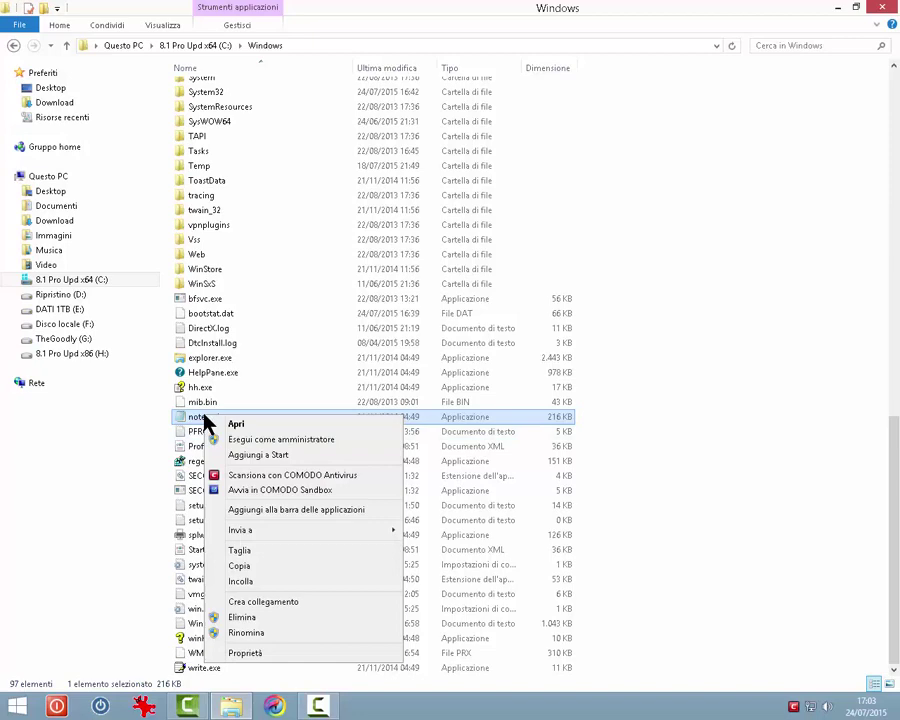
right_click(202, 360)
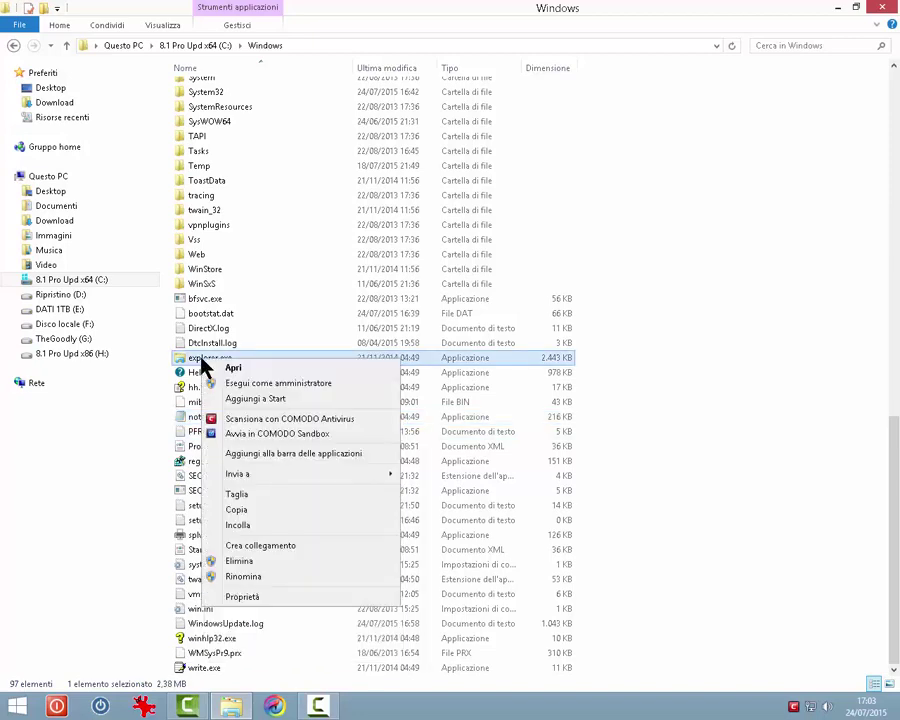
right_click(213, 343)
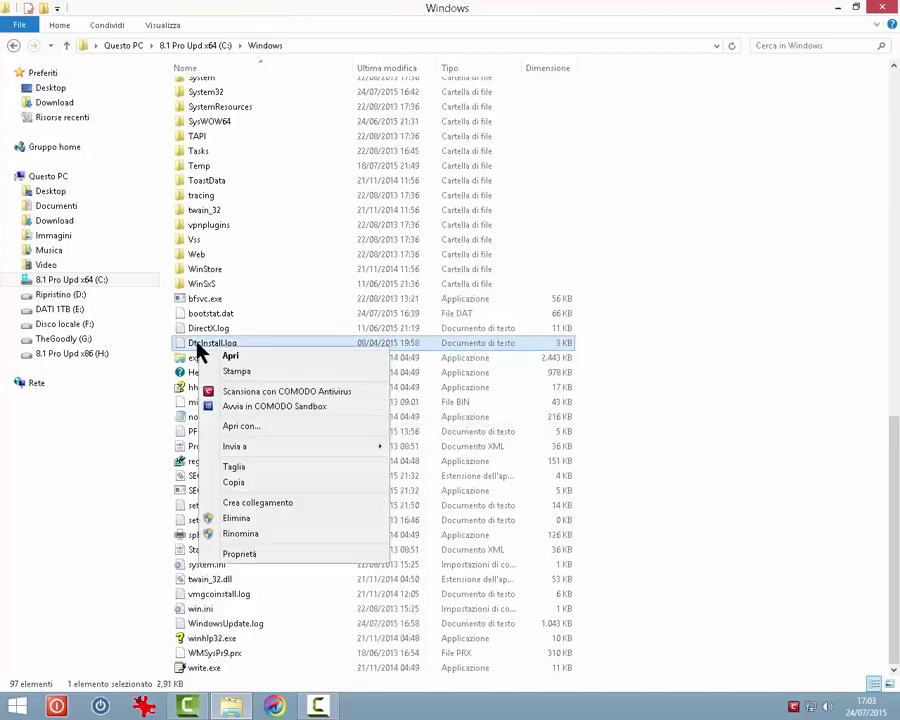
right_click(195, 416)
- Keep the ribbon permanently expanded and review its Home, Condividi, Visualizza and Gestisci commands with notepad.exe selected
left_click(176, 26)
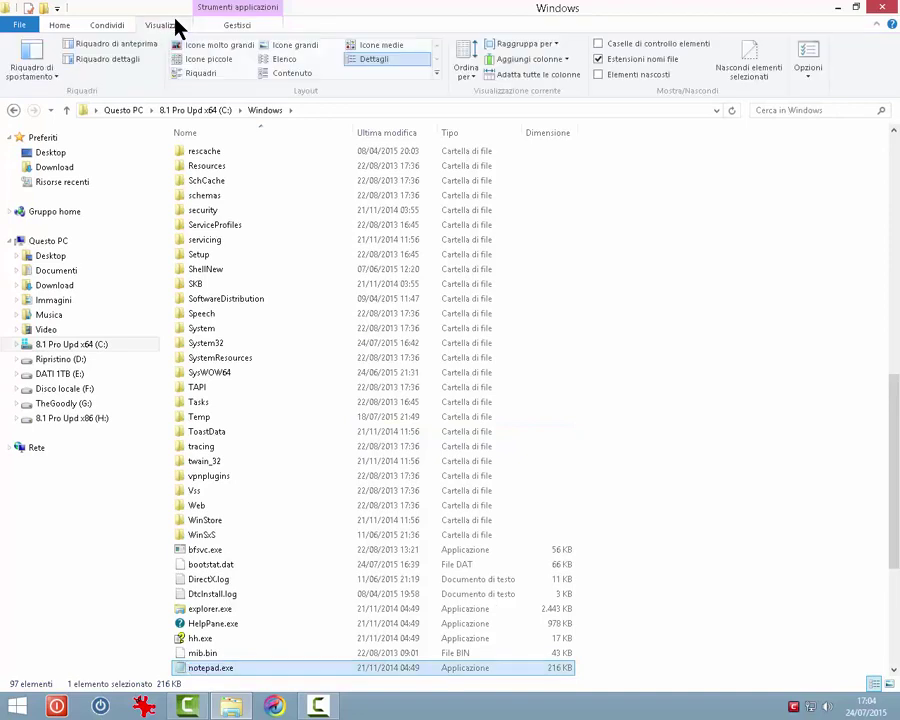
left_click(98, 28)
left_click(68, 27)
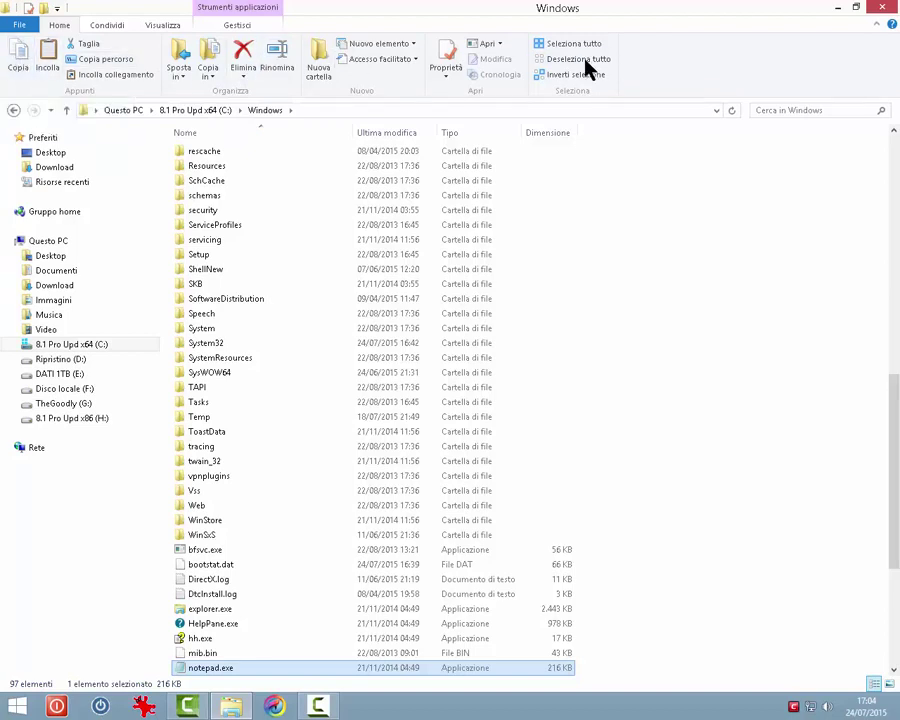
left_click(113, 26)
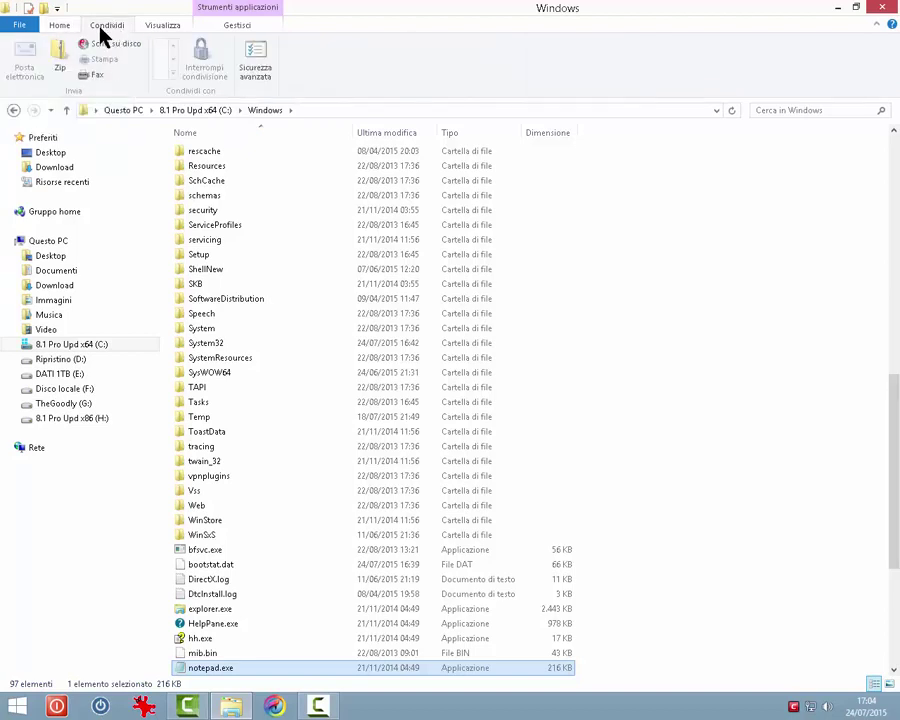
left_click(165, 28)
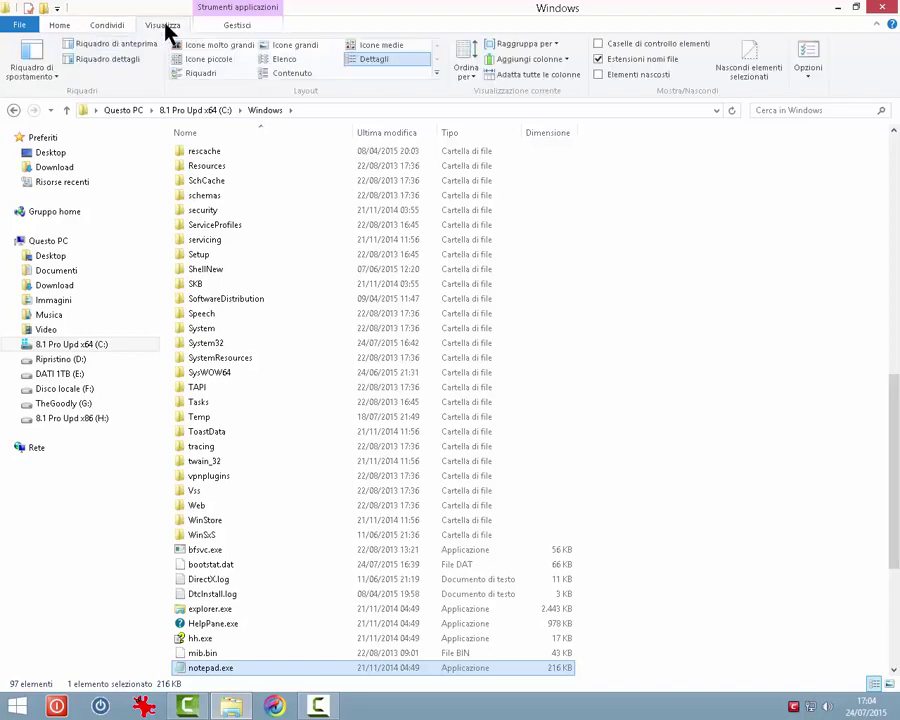
left_click(226, 30)
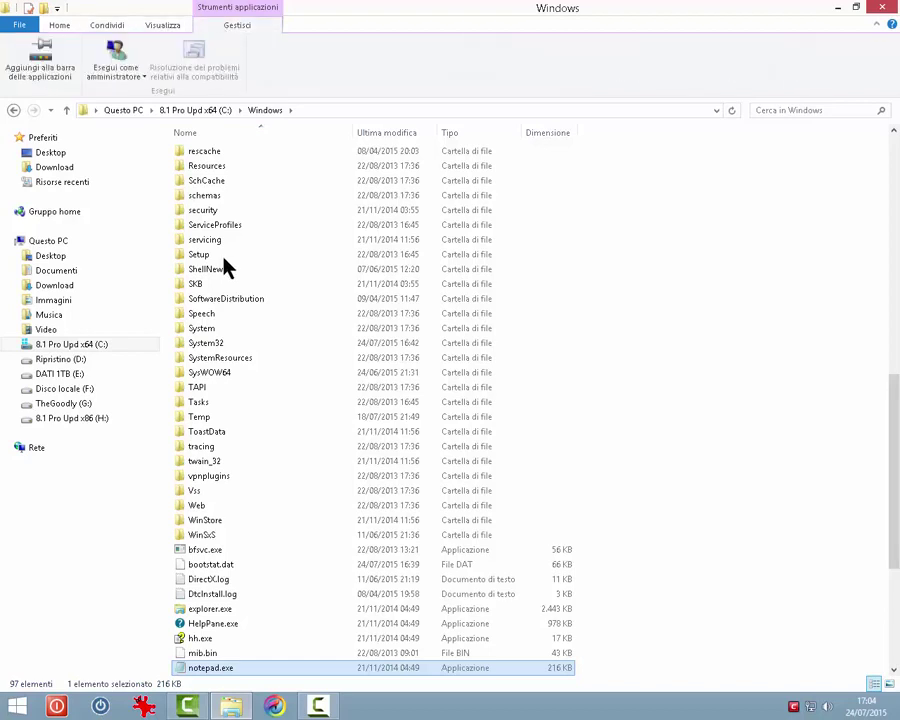
- View the context commands of the Windows folder itself, including Raggruppa per, and those of bfsvc.exe
right_click(226, 343)
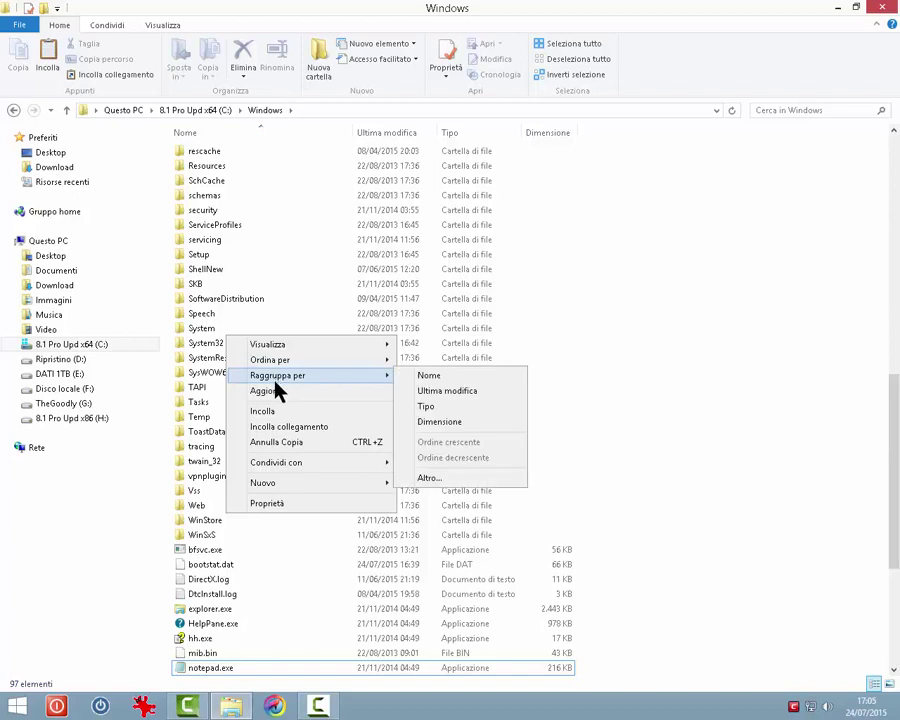
right_click(224, 555)
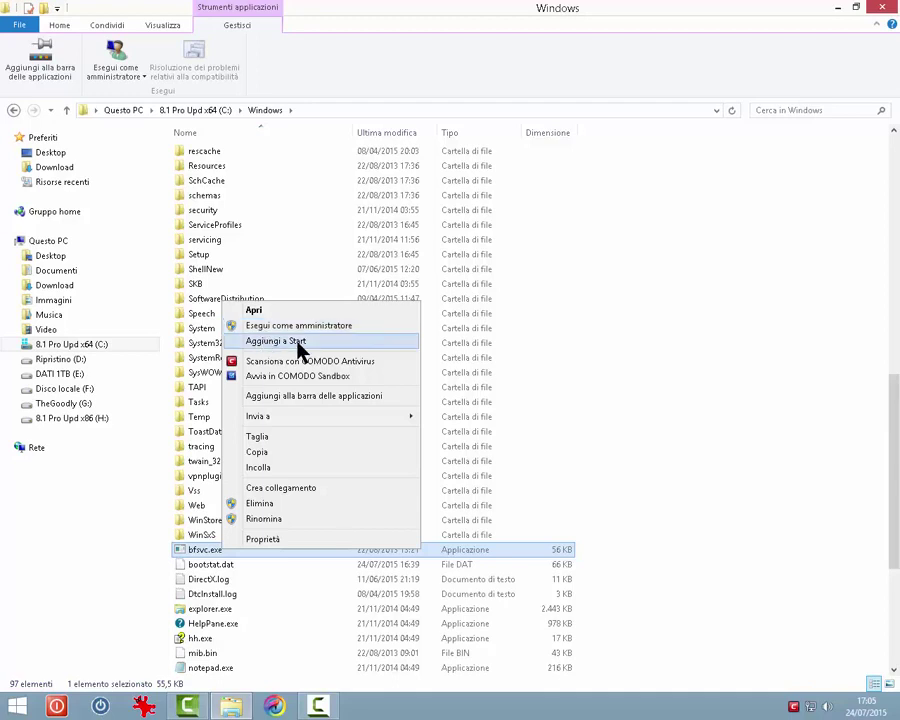
mouse_move(303, 421)
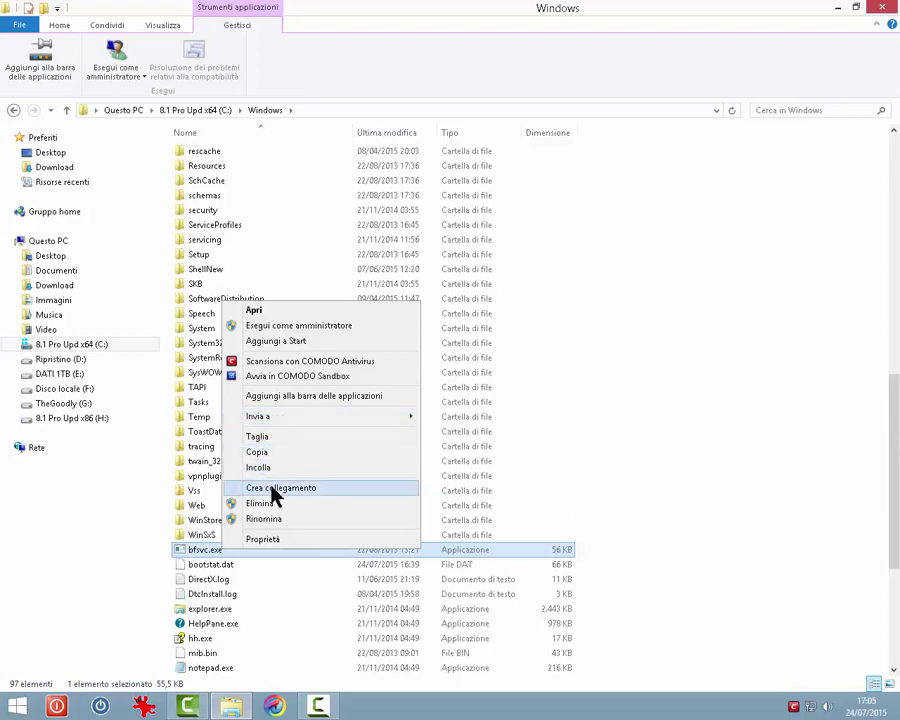
- Open the properties of bfsvc.exe, view its Generale, Sicurezza and Dettagli information, and cancel without changes
left_click(275, 540)
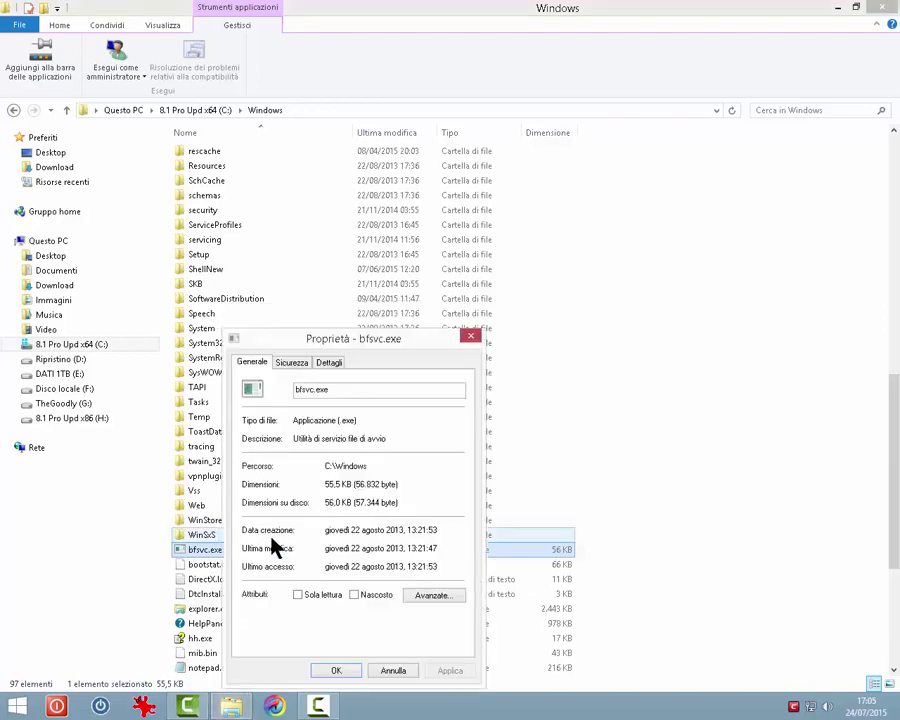
left_click(290, 363)
left_click(328, 363)
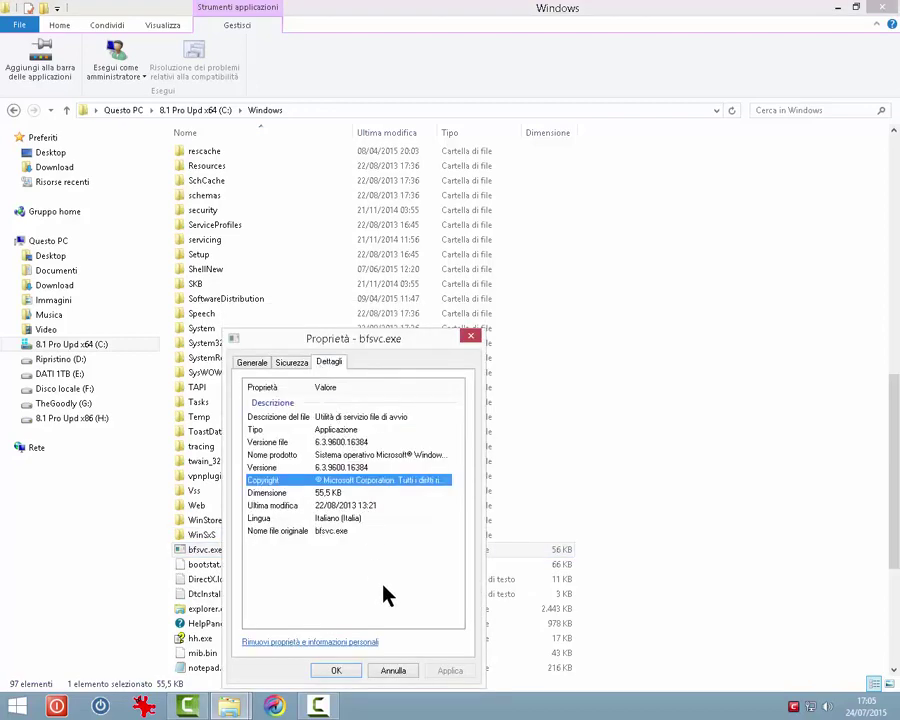
left_click(389, 670)
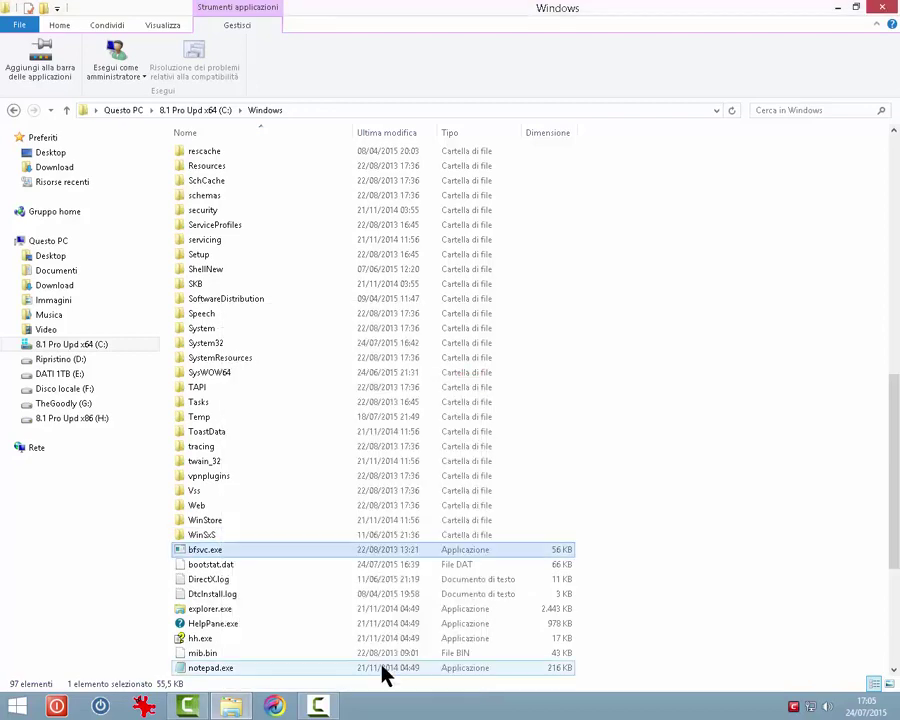
- Go back up through the Windows folder's list and jump near its beginning with the Scorri fino a qui command
left_click(896, 195)
left_click(890, 400)
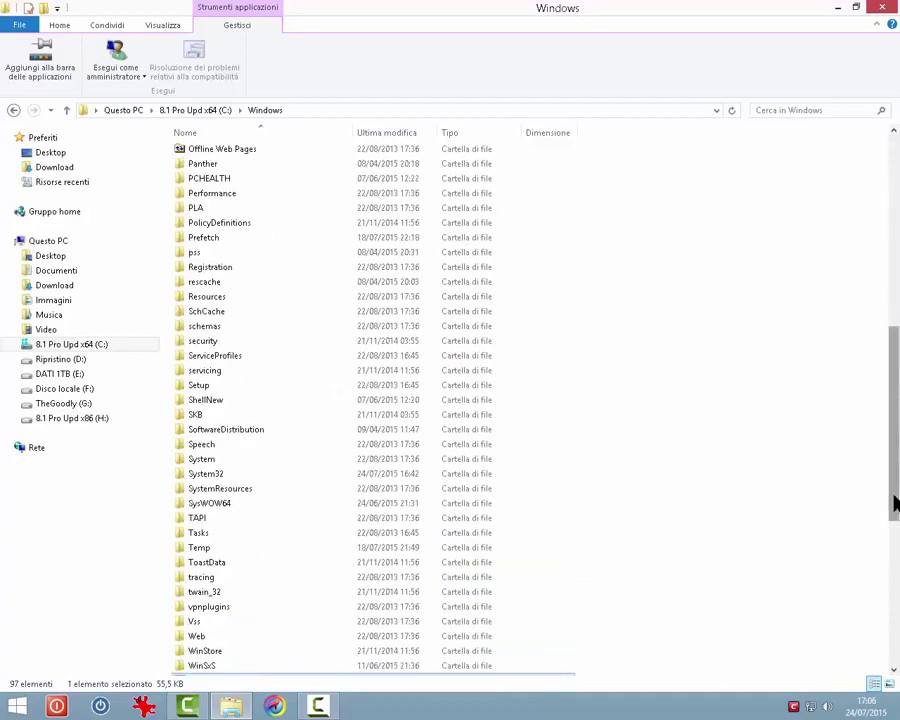
right_click(896, 568)
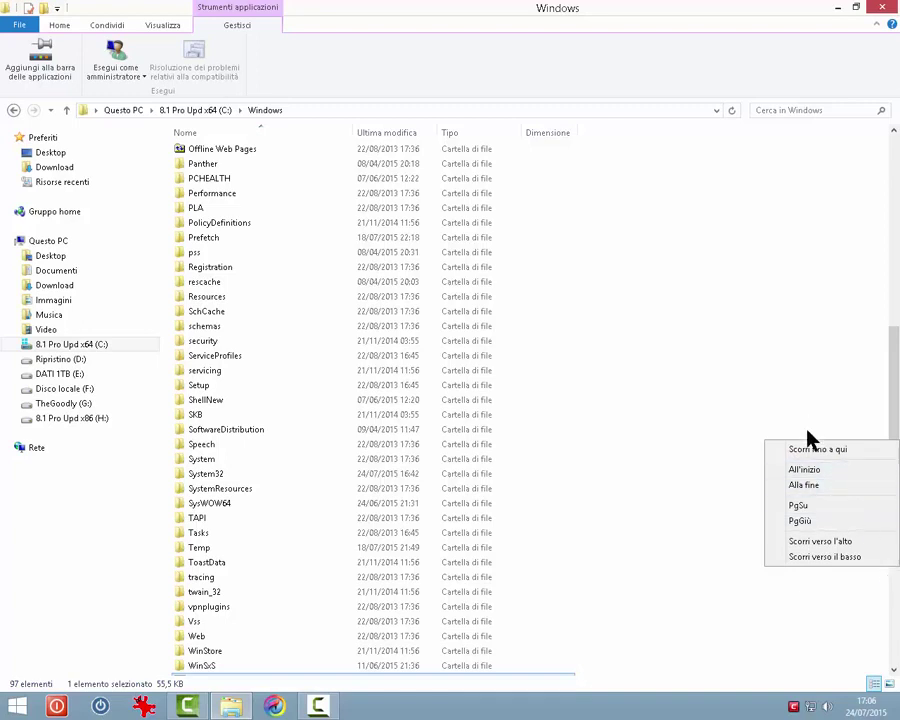
right_click(895, 260)
left_click(877, 265)
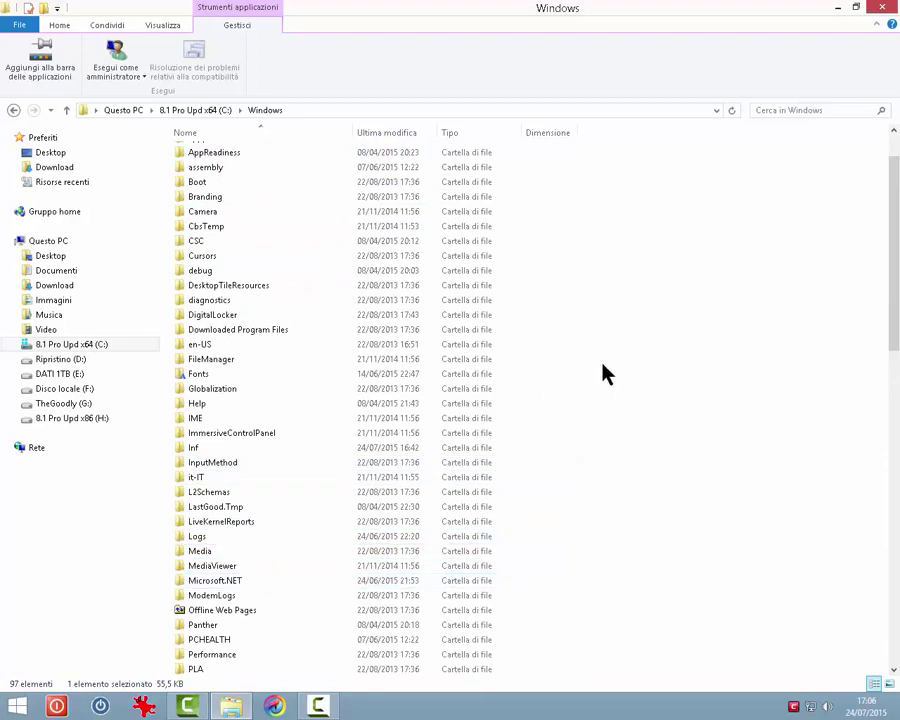
- Advance the Windows folder's list with Scorri verso il basso and continue down to the System folders
right_click(894, 545)
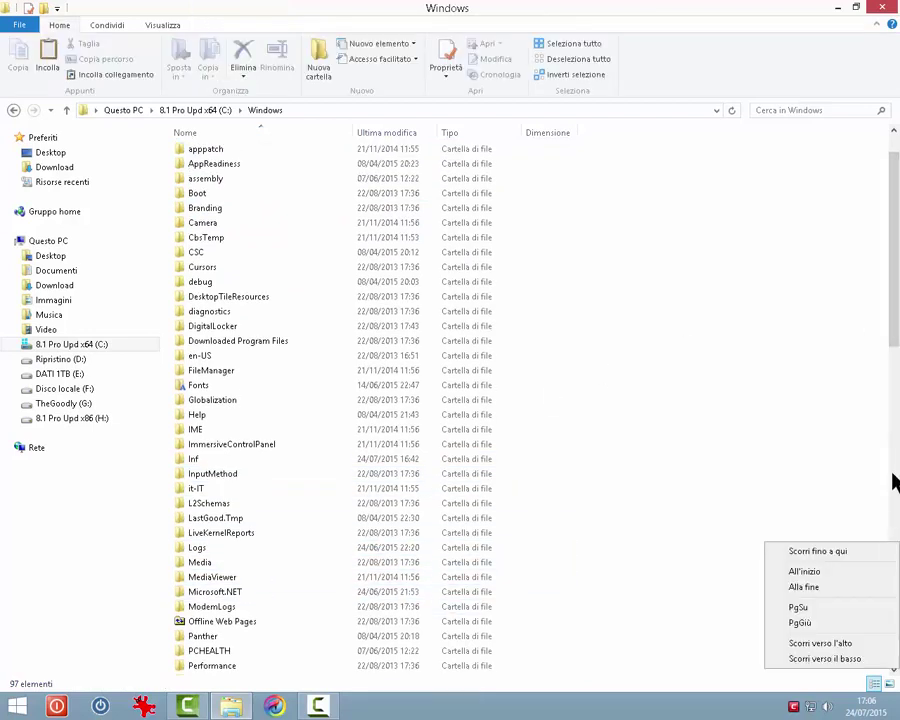
left_click(868, 656)
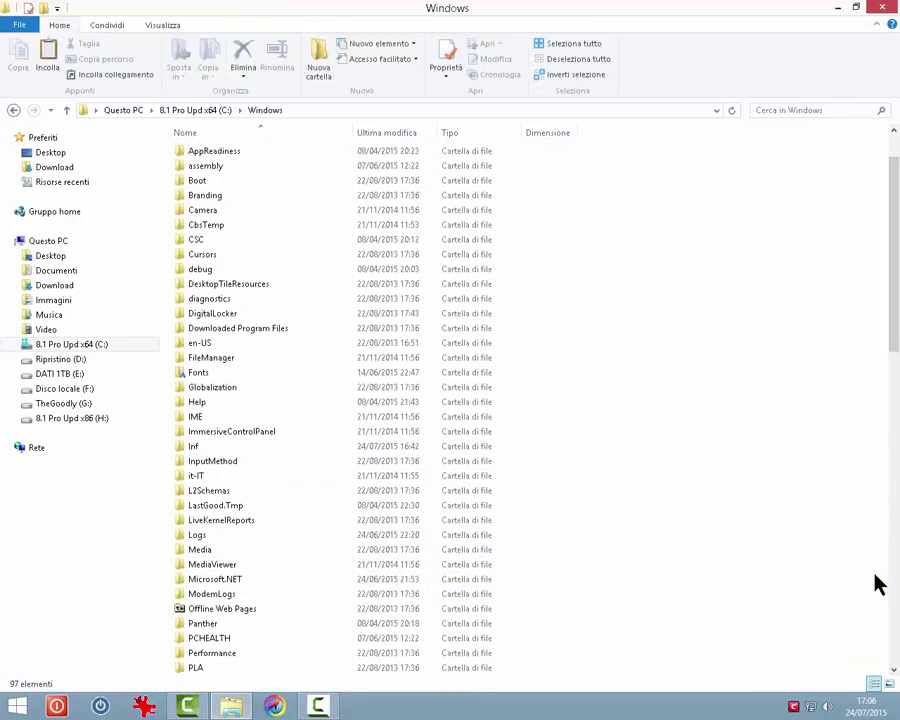
left_click_drag(892, 338, 894, 452)
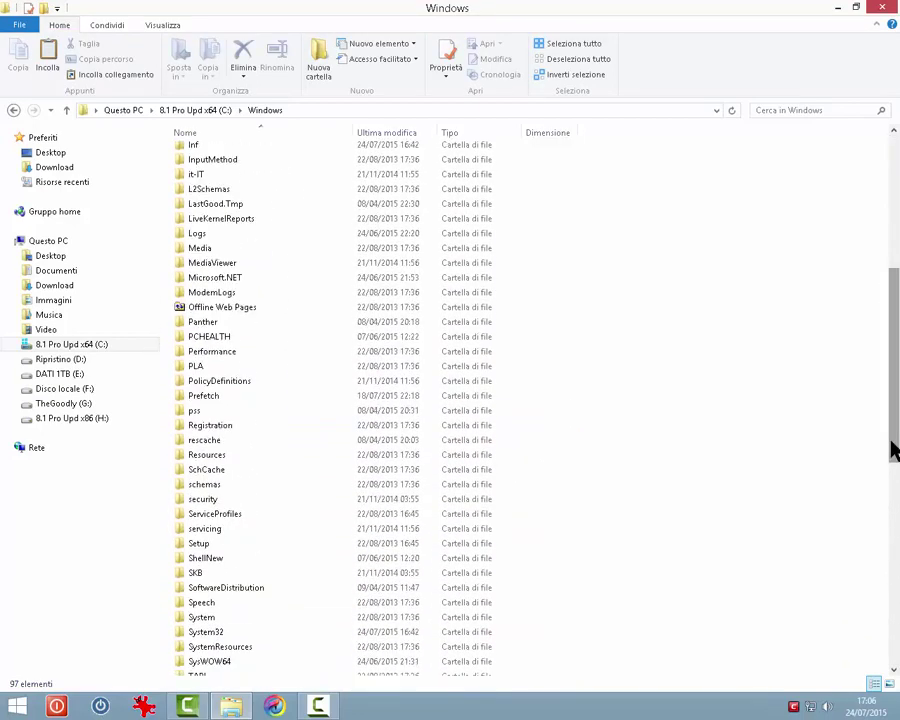